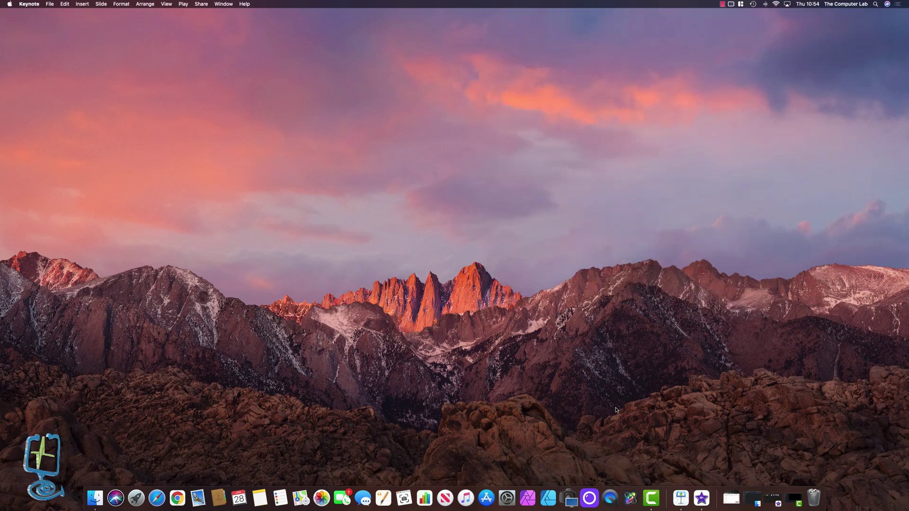
Switch to iMovie and create a new movie project
{"action": "left_click", "coordinate": [702, 496]}
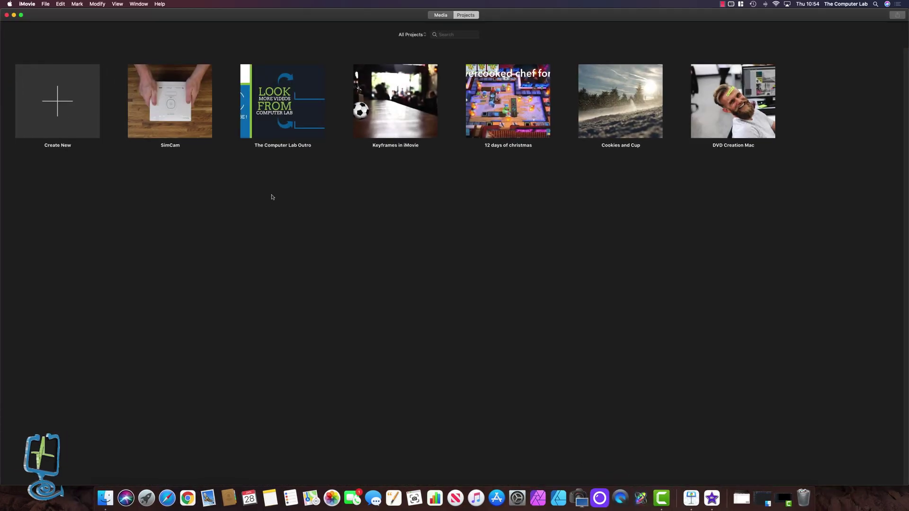
{"action": "key", "text": "super+space"}
{"action": "type", "text": "imovie"}
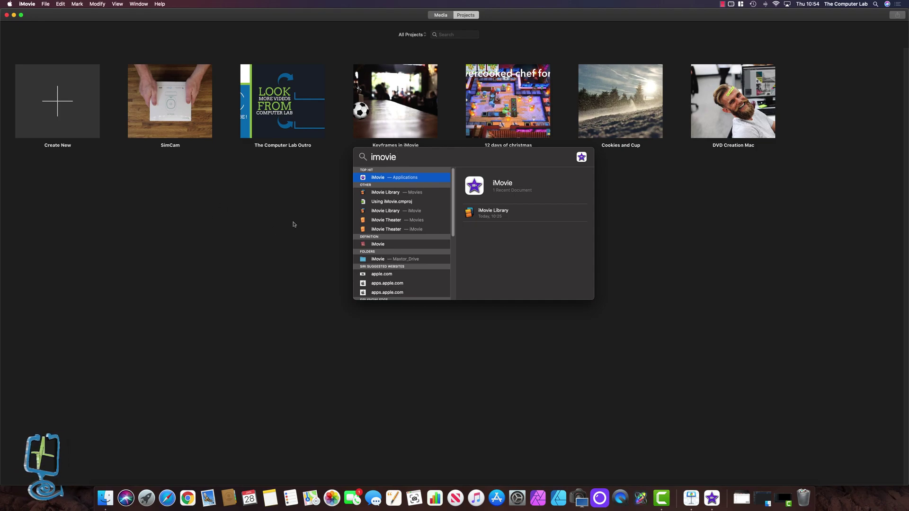
{"action": "key", "text": "Return"}
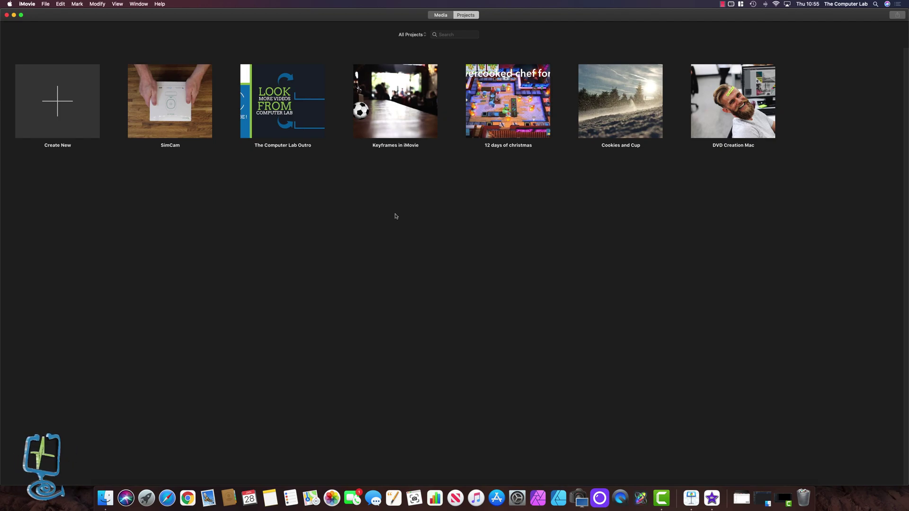
{"action": "left_click", "coordinate": [58, 105]}
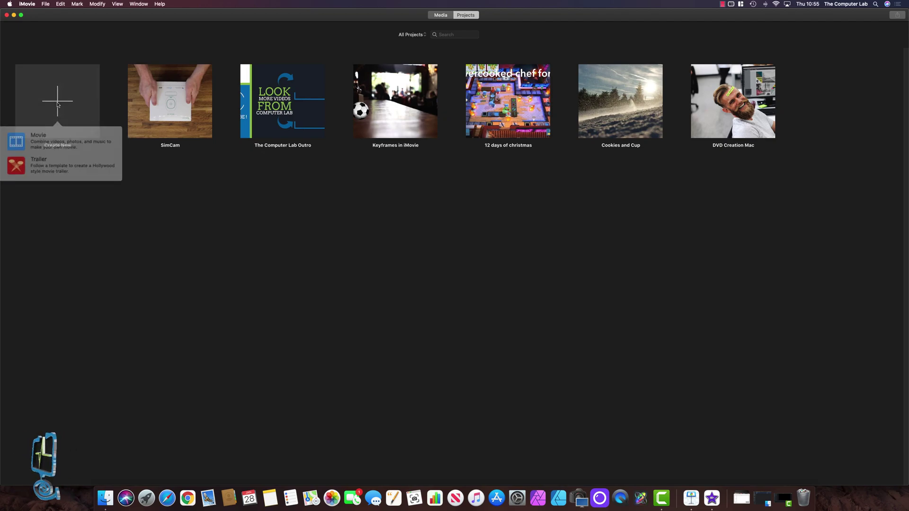
{"action": "left_click", "coordinate": [40, 141]}
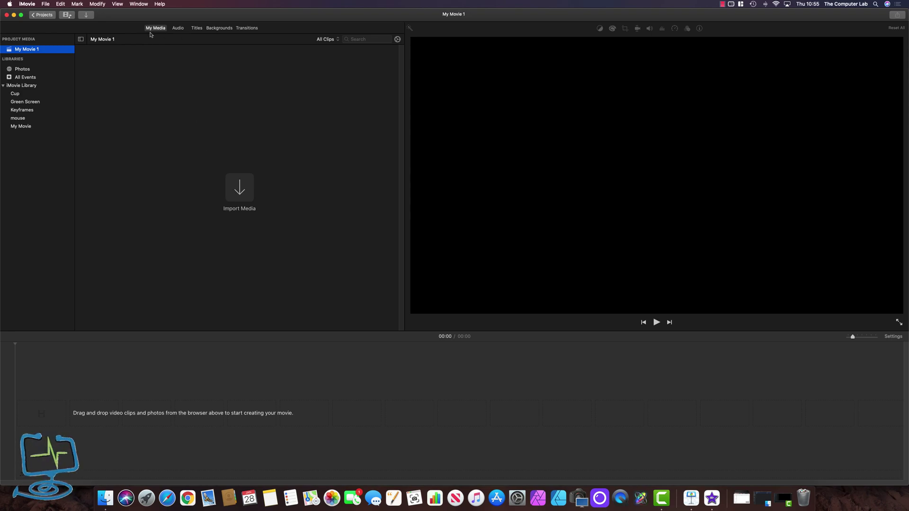
Search iMovie's sound effects for "mouse" and preview the Computer Mouse effect
{"action": "left_click", "coordinate": [179, 29]}
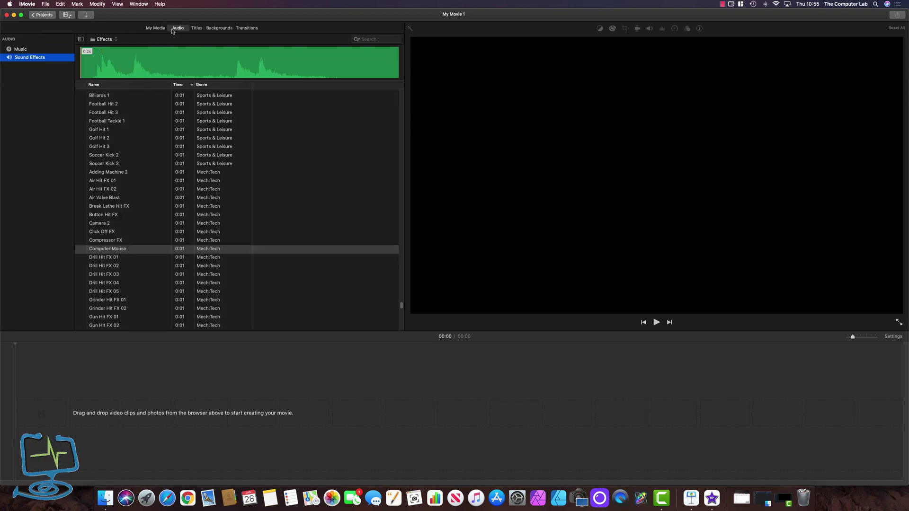
{"action": "type", "text": "gun hand"}
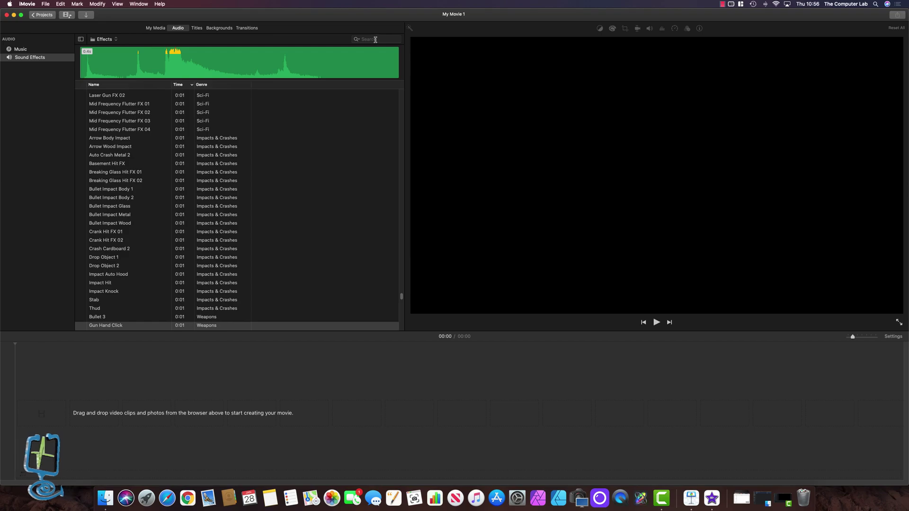
{"action": "type", "text": "m"}
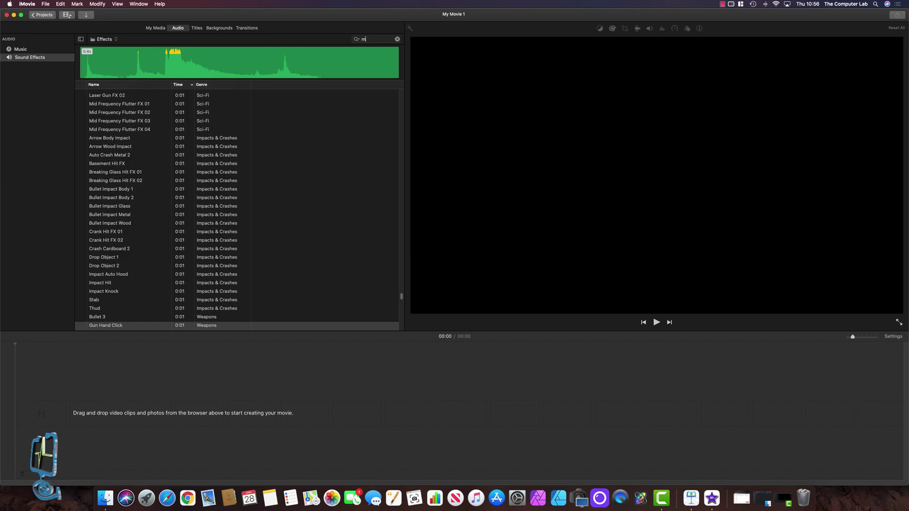
{"action": "type", "text": "ouse"}
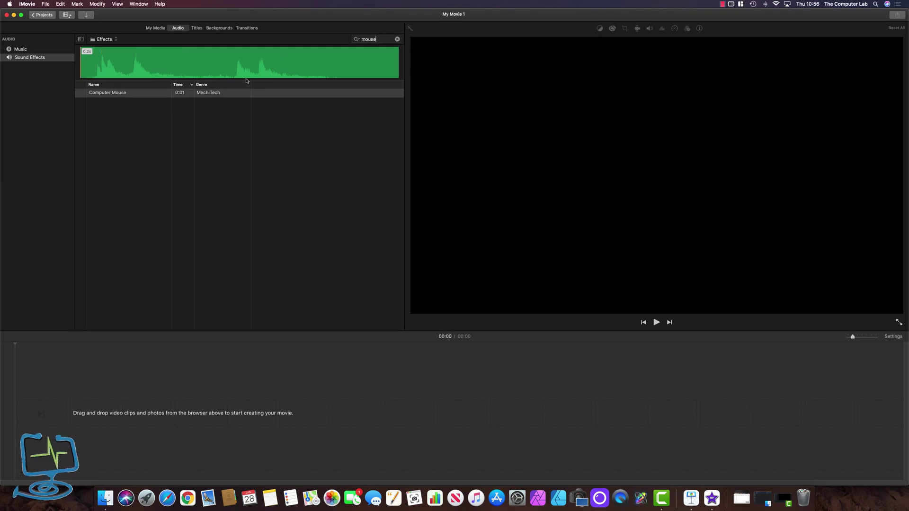
{"action": "mouse_move", "coordinate": [86, 96]}
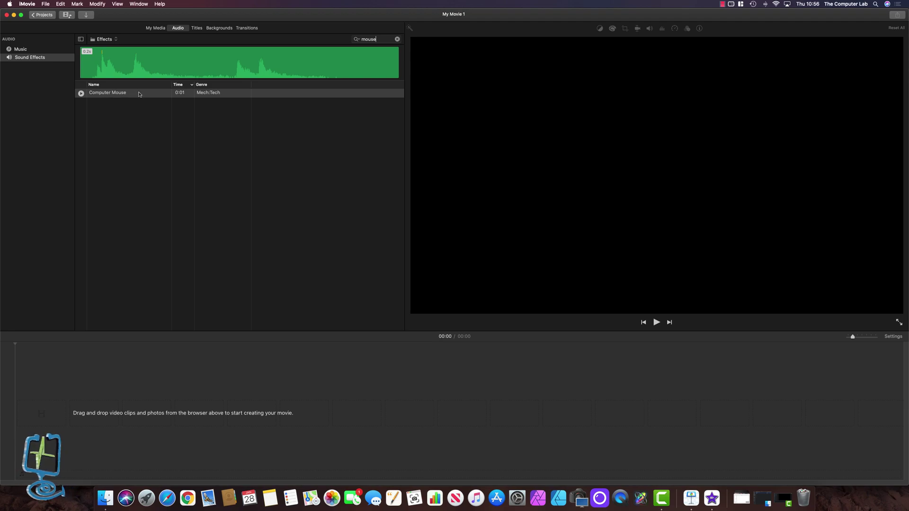
{"action": "left_click", "coordinate": [81, 94]}
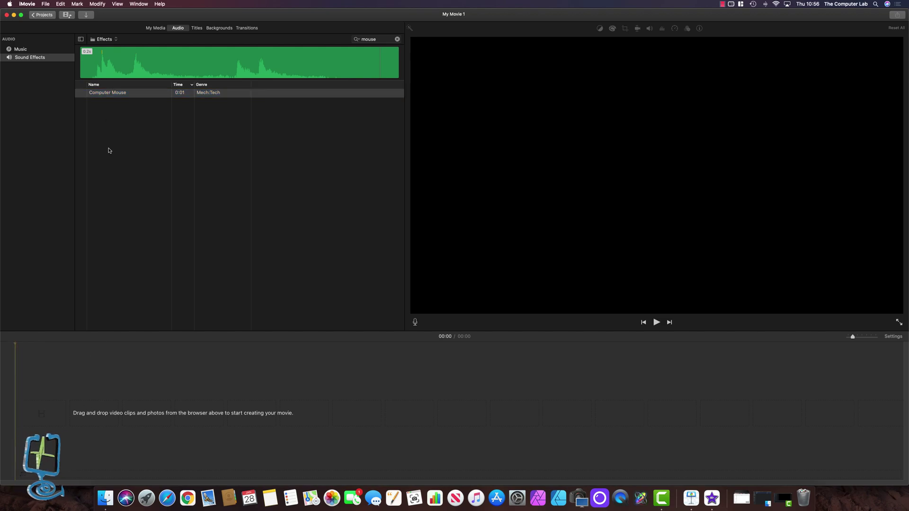
Add the Computer Mouse sound effect to the start of the empty timeline and play it
{"action": "left_click", "coordinate": [113, 94]}
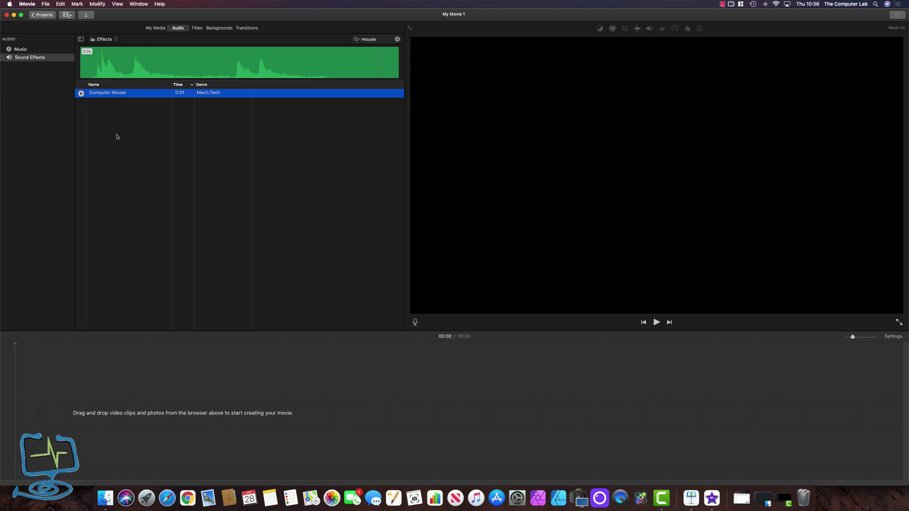
{"action": "left_click_drag", "start_coordinate": [117, 137], "coordinate": [23, 454]}
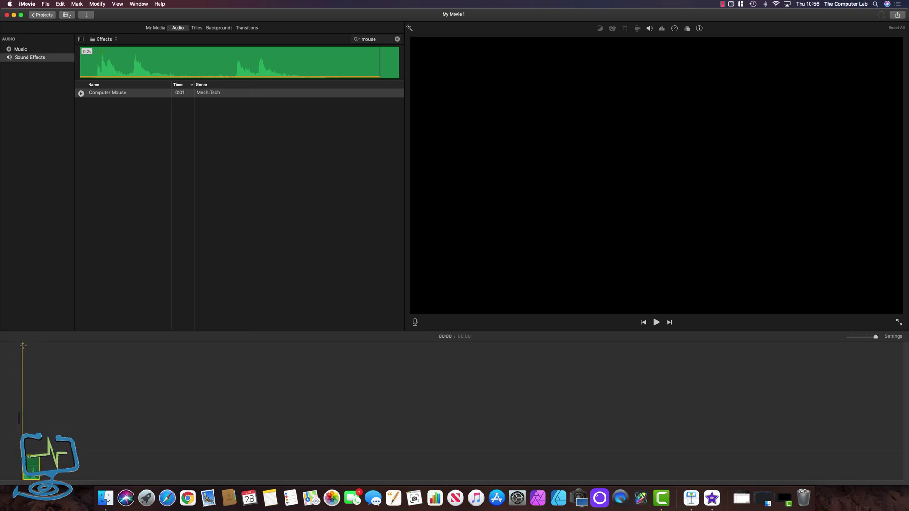
{"action": "key", "text": "space"}
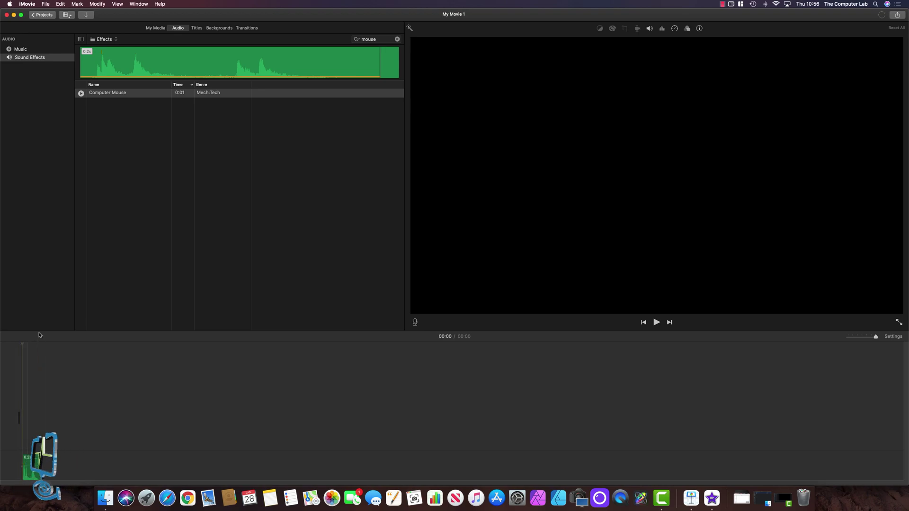
Start sharing the movie as a file and title the export "Mouse Click"
{"action": "left_click", "coordinate": [47, 4]}
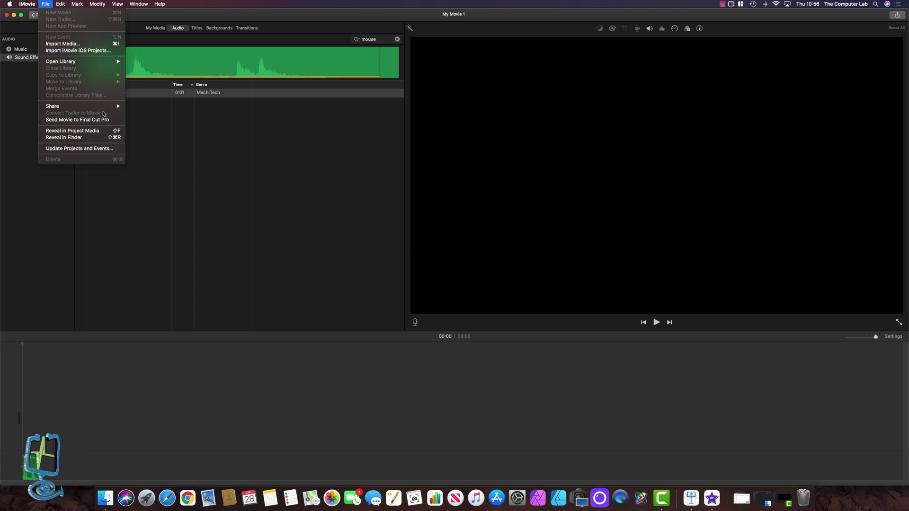
{"action": "mouse_move", "coordinate": [117, 109]}
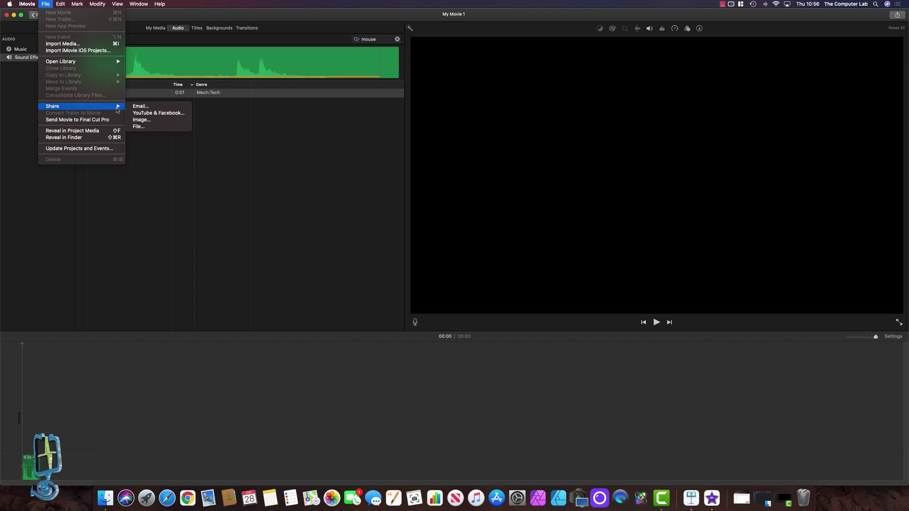
{"action": "left_click", "coordinate": [156, 128]}
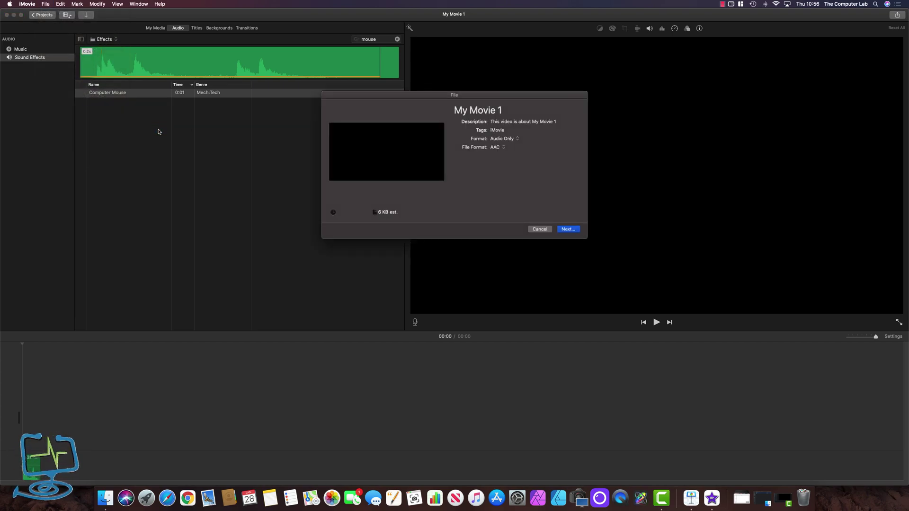
{"action": "left_click", "coordinate": [484, 110]}
{"action": "key", "text": "super+a"}
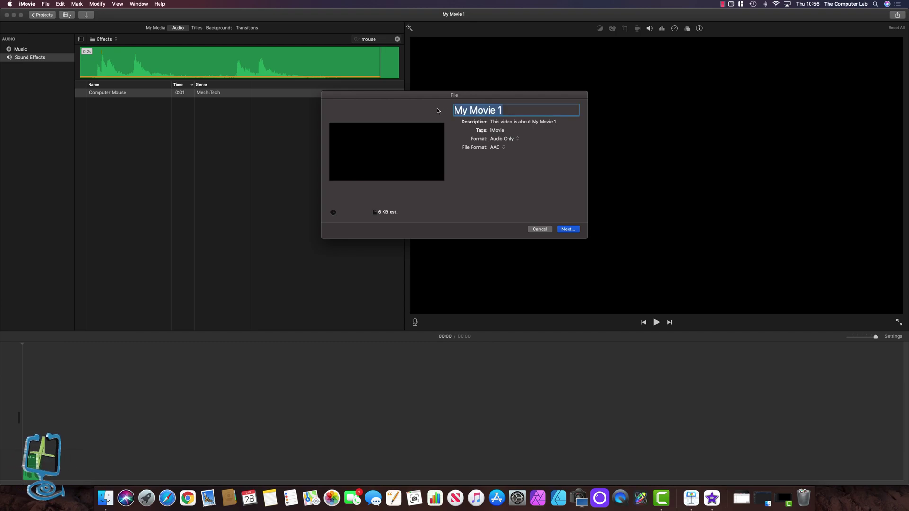
{"action": "type", "text": "Mouse "}
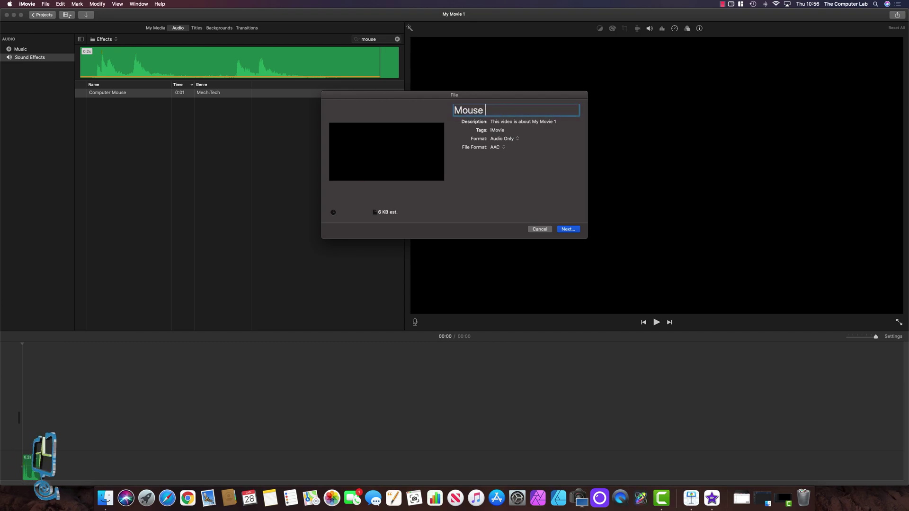
{"action": "type", "text": "Click"}
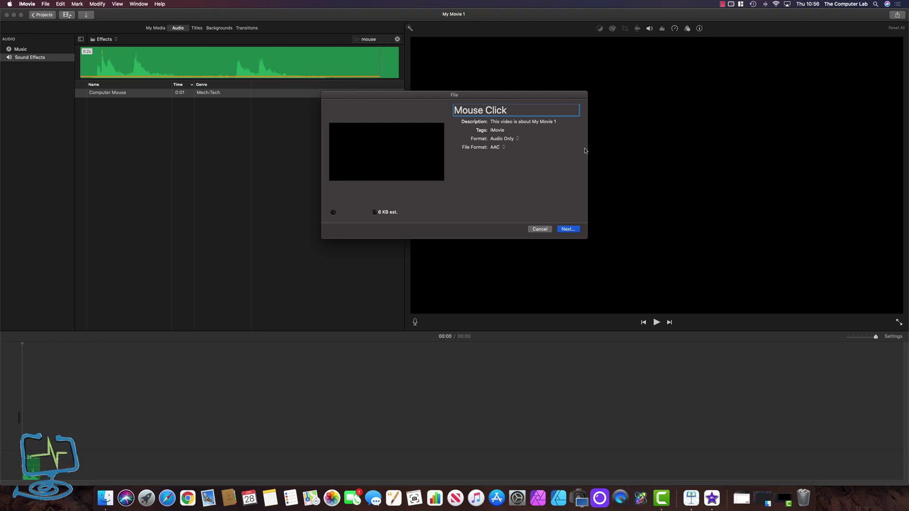
Set the export's format to Audio Only and proceed to choosing the save location
{"action": "left_click", "coordinate": [515, 139]}
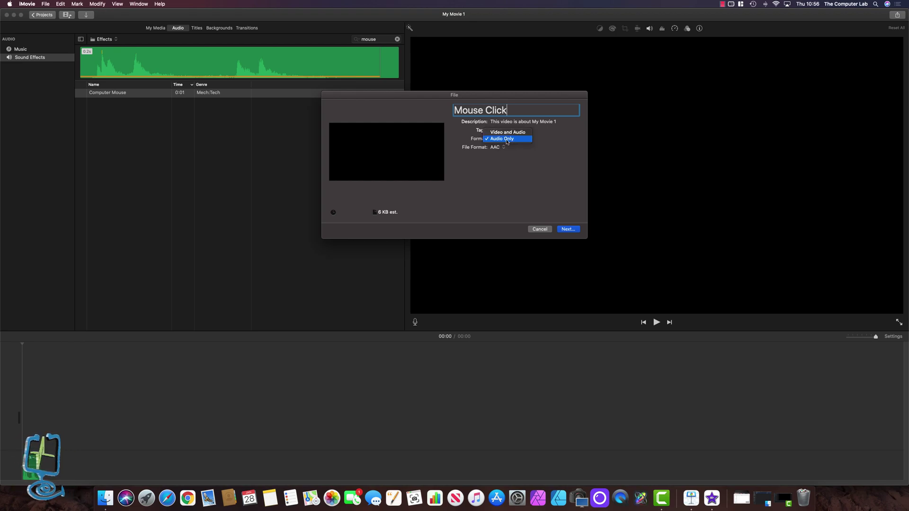
{"action": "left_click", "coordinate": [506, 133]}
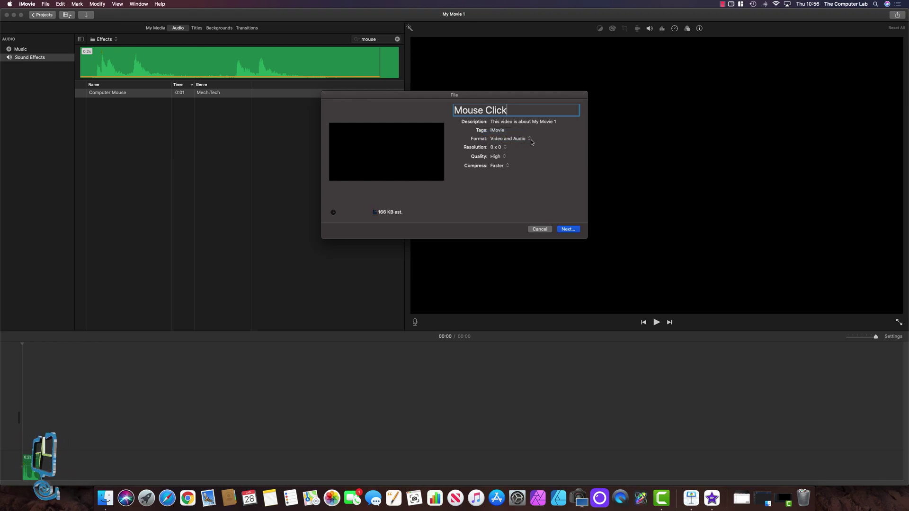
{"action": "left_click", "coordinate": [529, 141]}
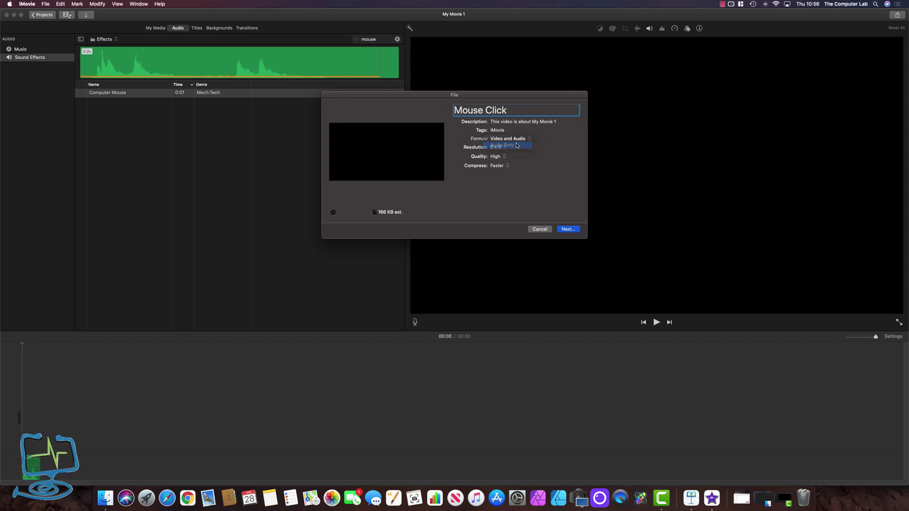
{"action": "left_click", "coordinate": [526, 147]}
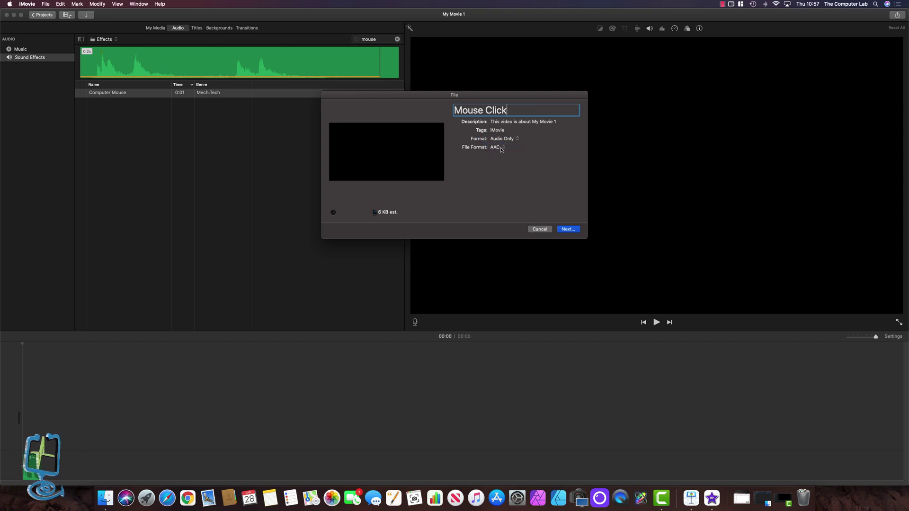
{"action": "left_click", "coordinate": [570, 229]}
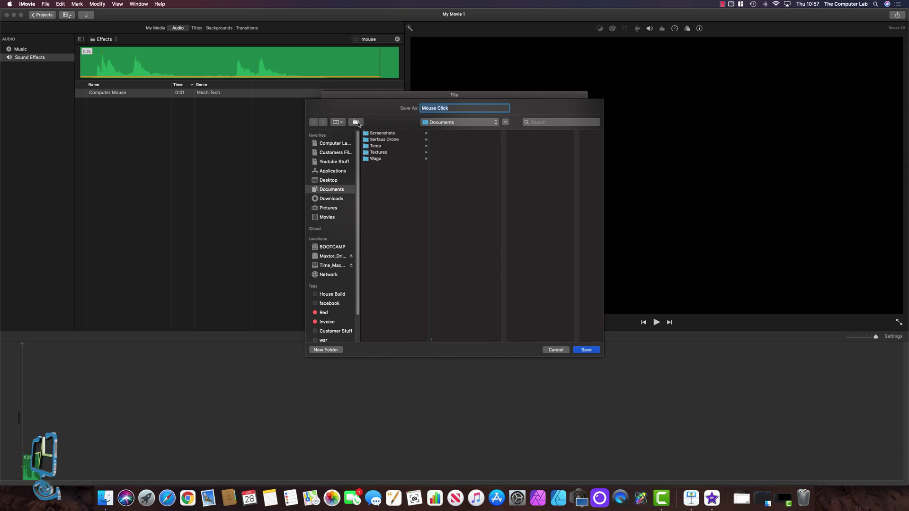
Create a folder named "Subscribe Call to action" inside Documents and save the Mouse Click export in it
{"action": "left_click", "coordinate": [356, 122]}
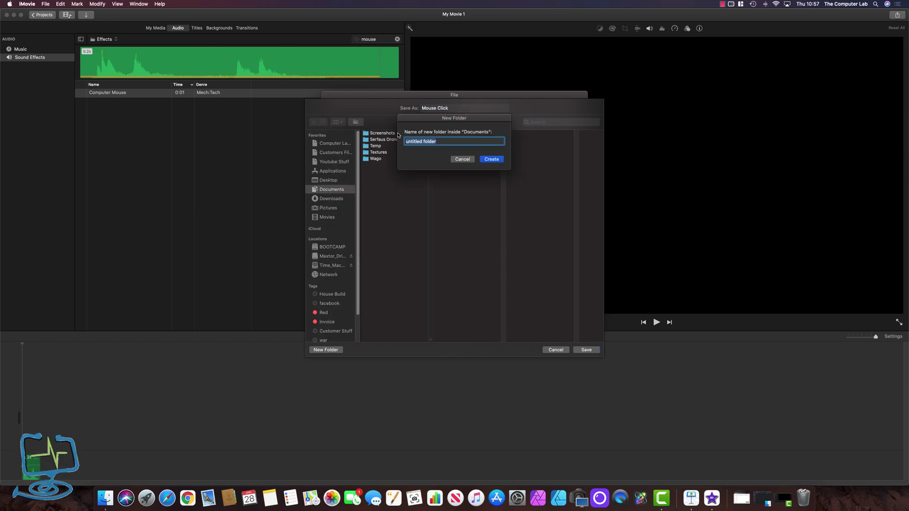
{"action": "type", "text": "Subscr"}
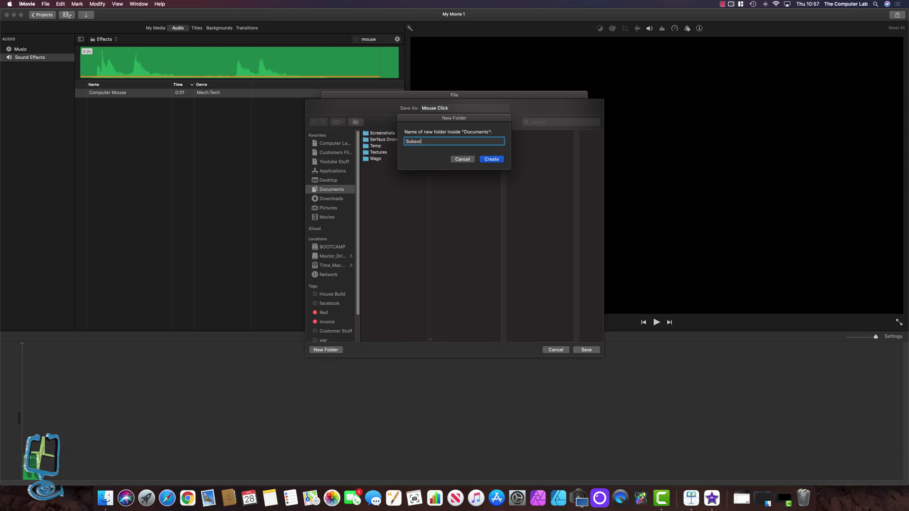
{"action": "type", "text": "ibe Ca"}
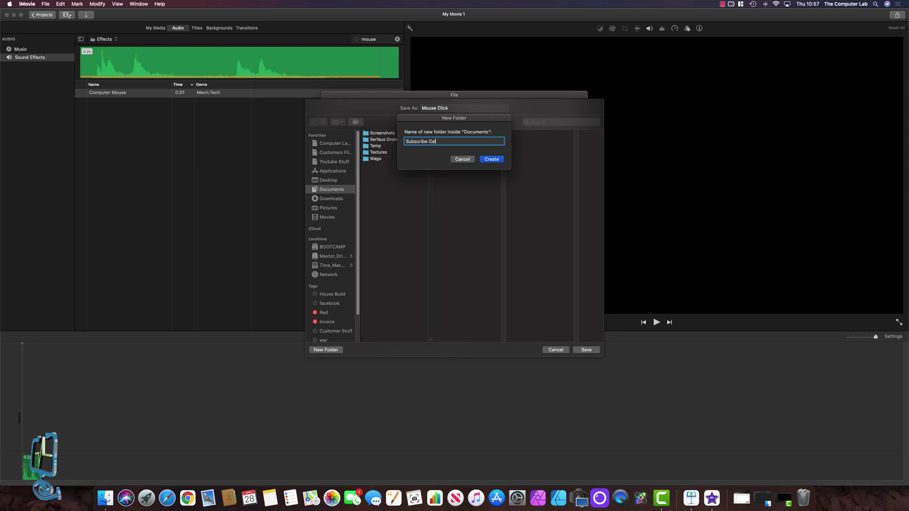
{"action": "type", "text": "ll to"}
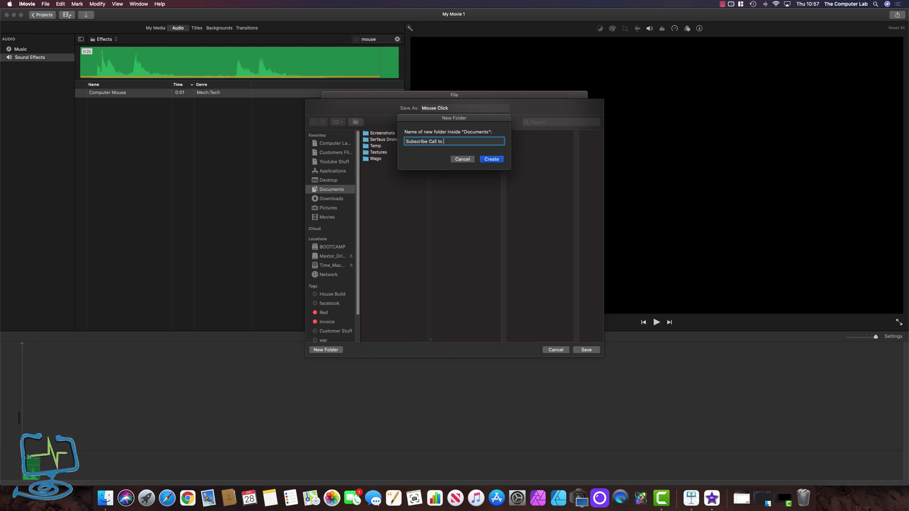
{"action": "type", "text": " action"}
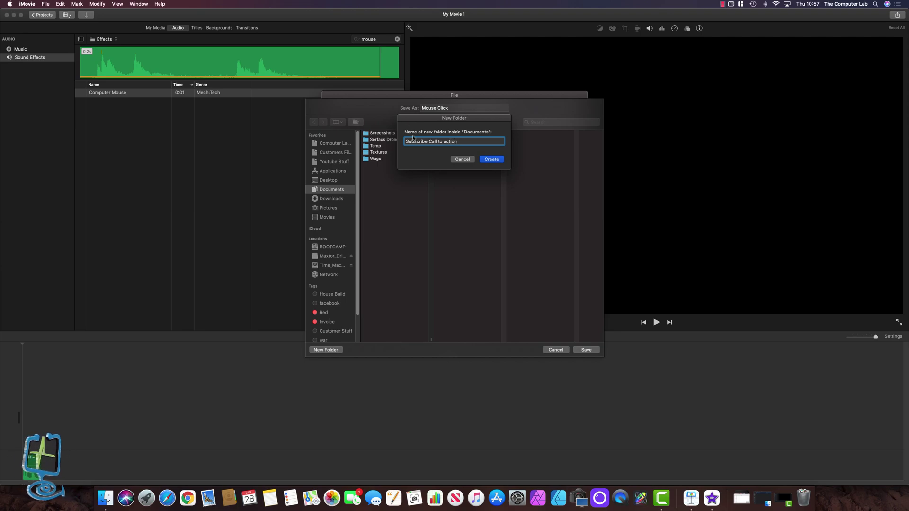
{"action": "left_click", "coordinate": [490, 159]}
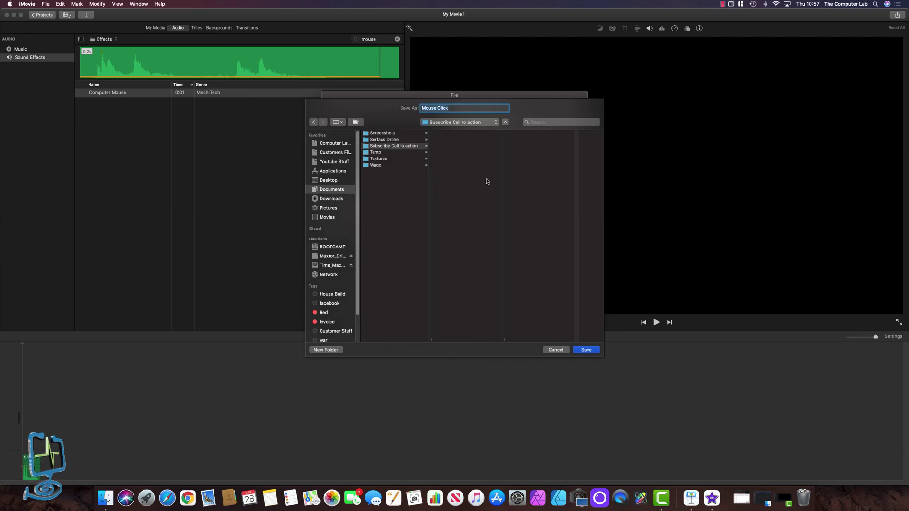
{"action": "left_click", "coordinate": [396, 146]}
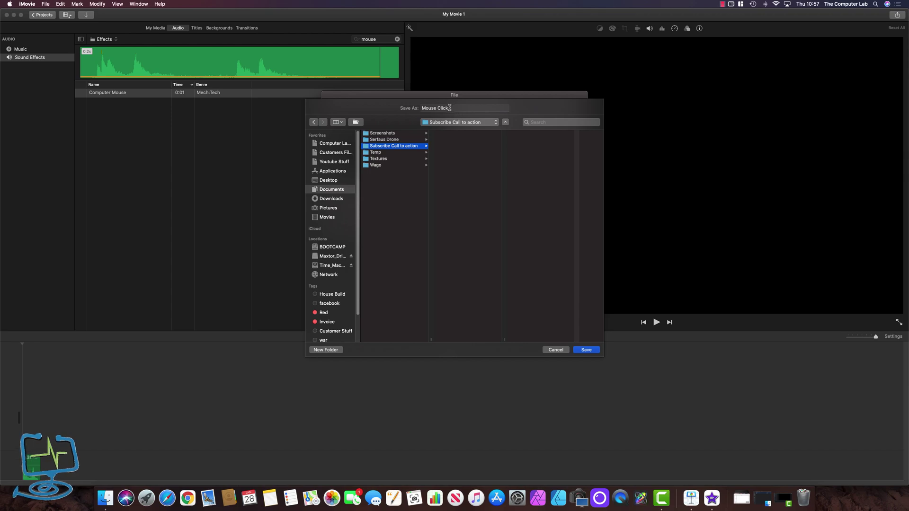
{"action": "left_click", "coordinate": [585, 351]}
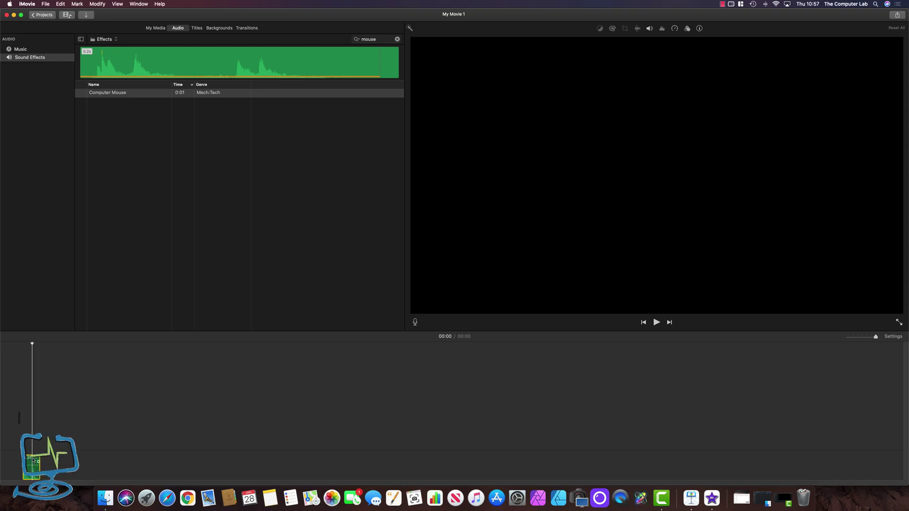
Remove the Computer Mouse clip from the timeline and clear the sound effects search
{"action": "left_click", "coordinate": [97, 379]}
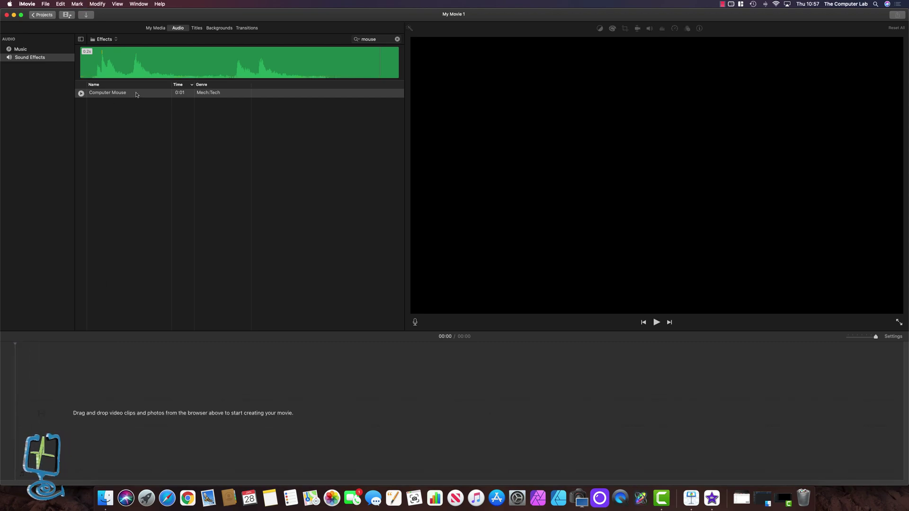
{"action": "left_click", "coordinate": [397, 39]}
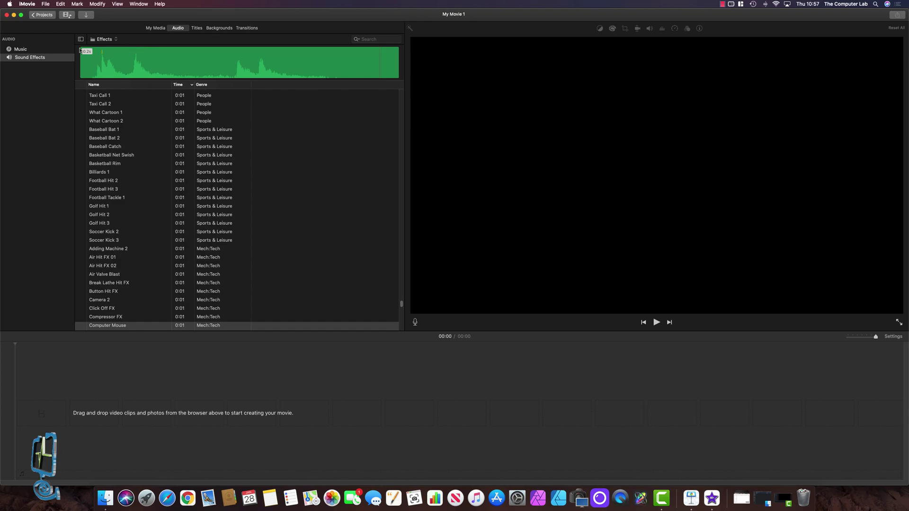
Close the iMovie window, switch to Keynote and create a new presentation with the Basic White theme
{"action": "left_click", "coordinate": [14, 15]}
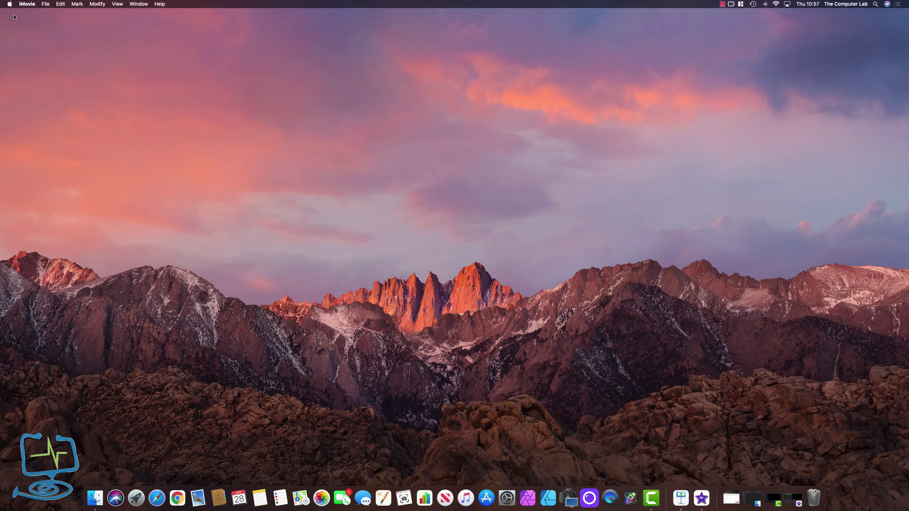
{"action": "left_click", "coordinate": [680, 490]}
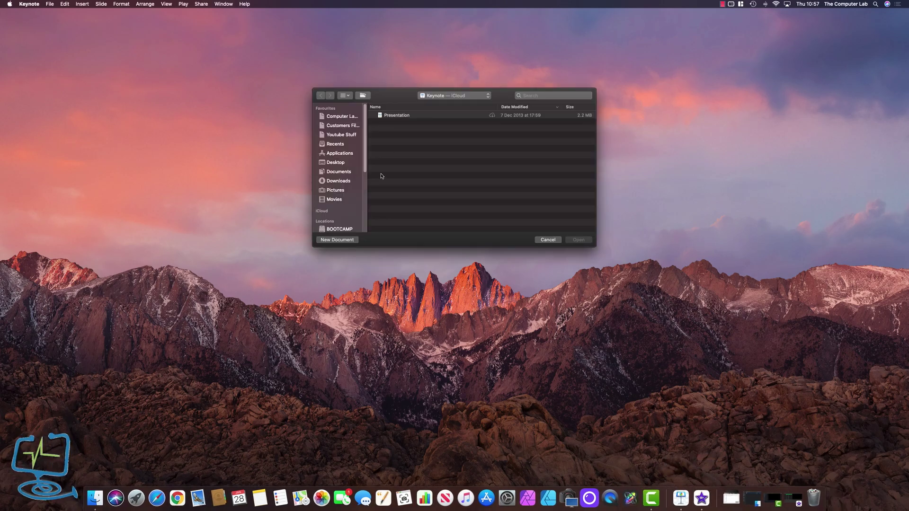
{"action": "left_click", "coordinate": [346, 239]}
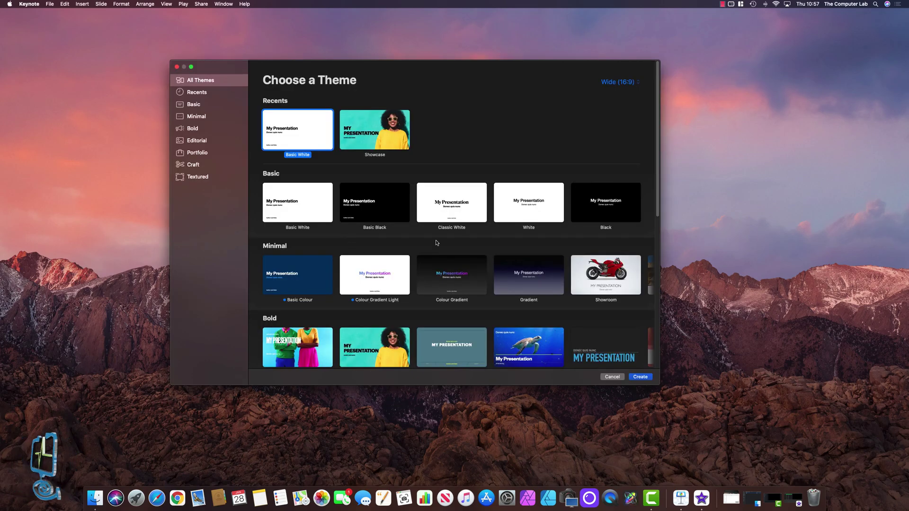
{"action": "double_click", "coordinate": [308, 141]}
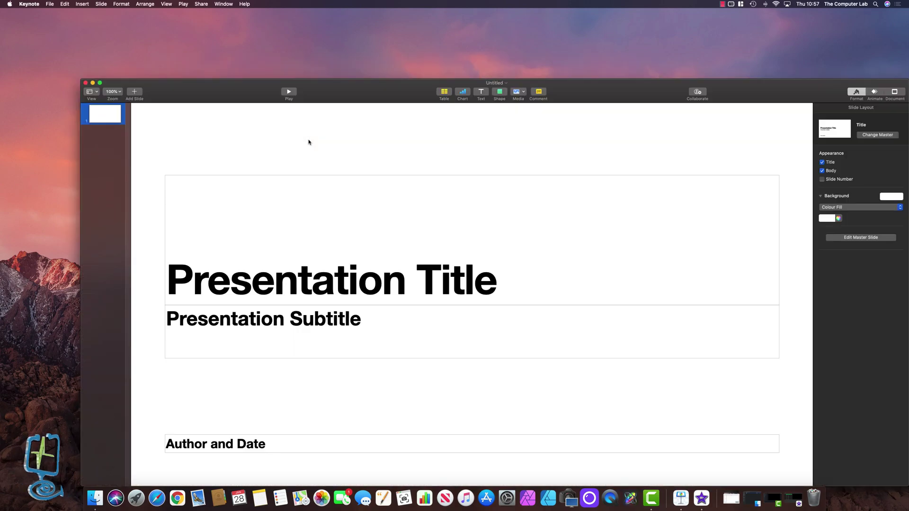
Reposition and enlarge the presentation window, and delete the title, subtitle and author placeholders from the slide
{"action": "left_click_drag", "start_coordinate": [401, 86], "coordinate": [346, 42]}
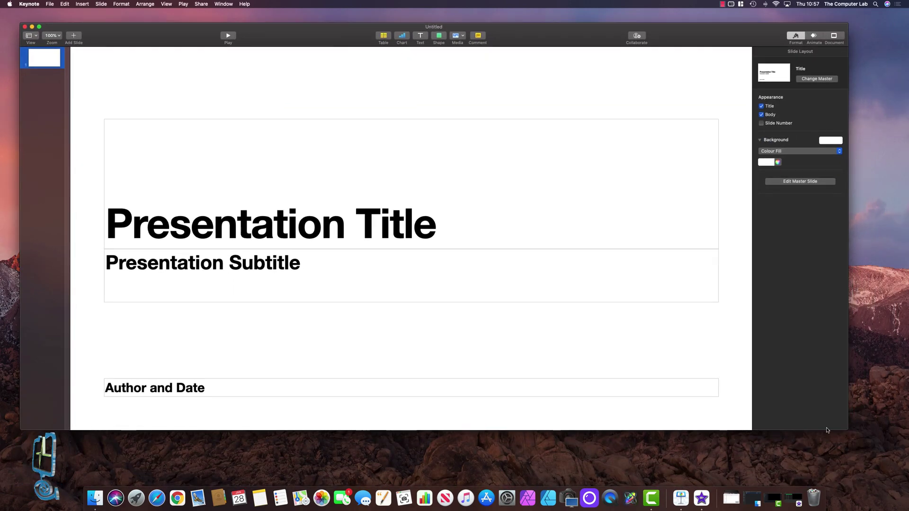
{"action": "left_click_drag", "start_coordinate": [847, 430], "coordinate": [888, 468]}
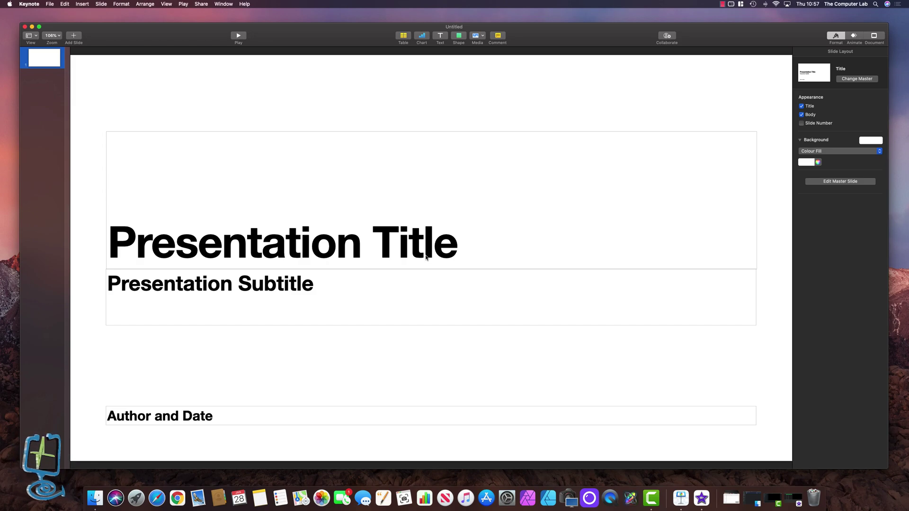
{"action": "left_click", "coordinate": [275, 224]}
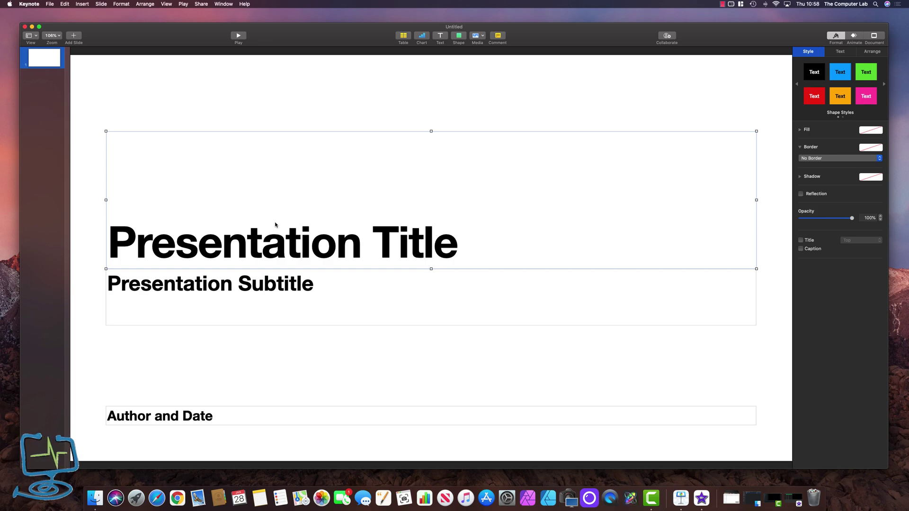
{"action": "key", "text": "Delete"}
{"action": "left_click", "coordinate": [344, 313]}
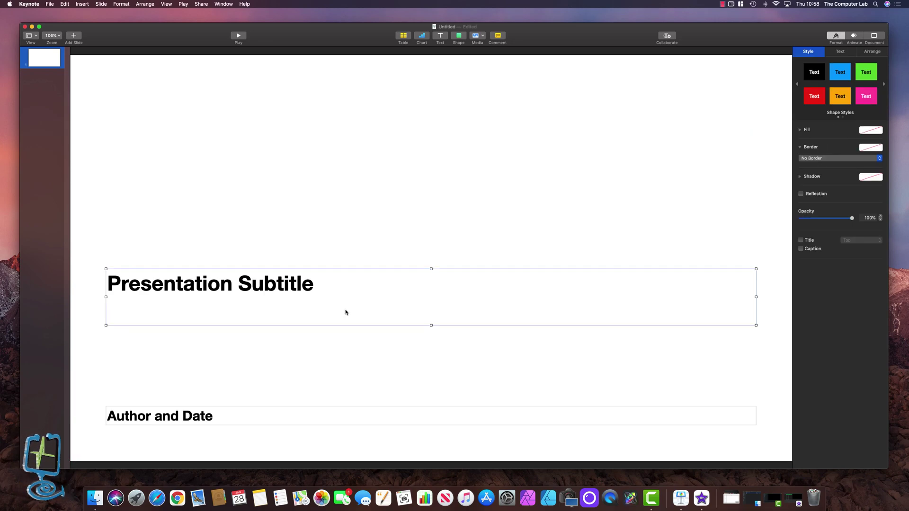
{"action": "key", "text": "Delete"}
{"action": "left_click", "coordinate": [265, 411]}
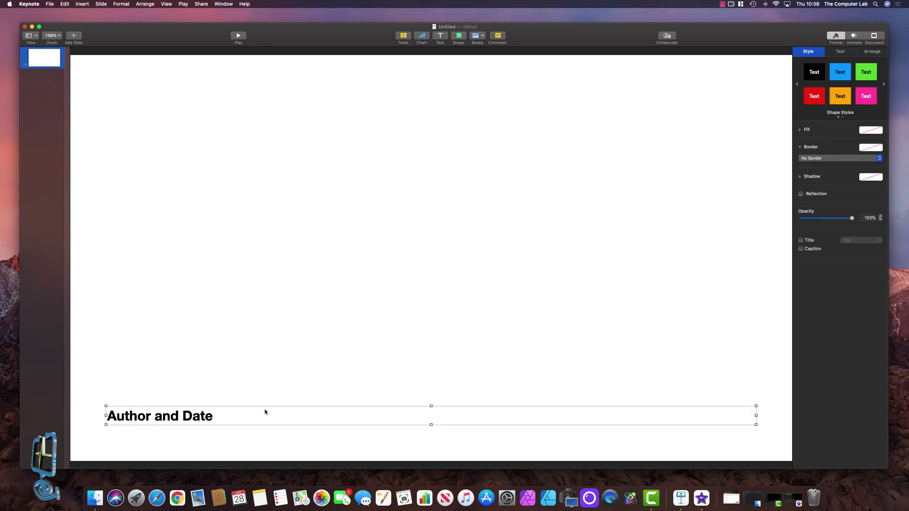
{"action": "key", "text": "Delete"}
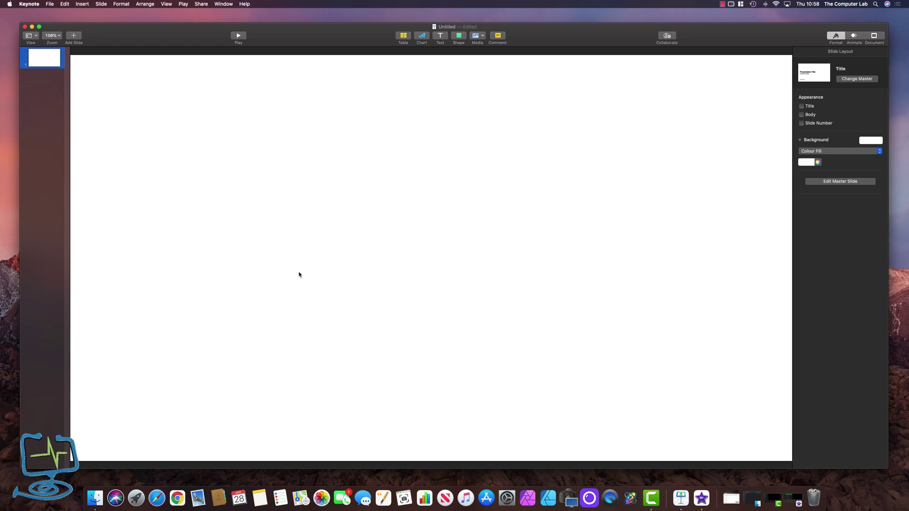
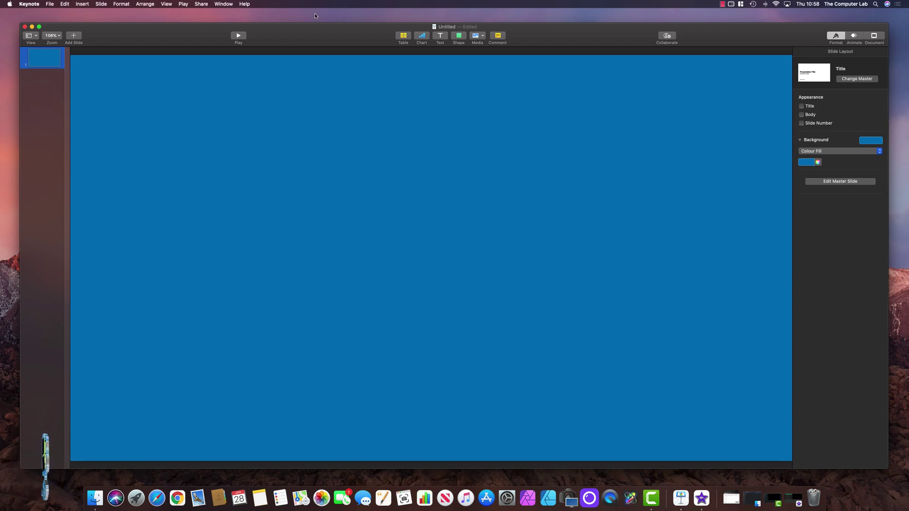
Insert a rounded square from the basic shapes onto the blue slide
{"action": "left_click", "coordinate": [459, 37]}
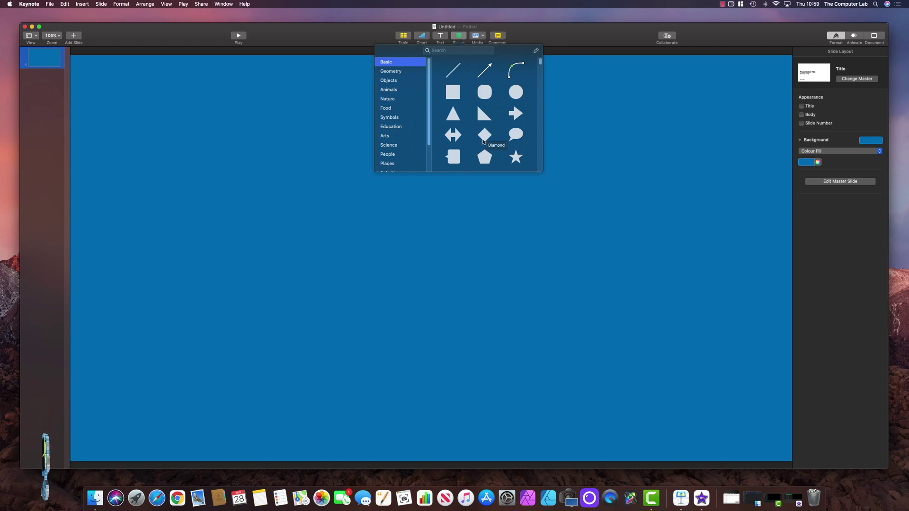
{"action": "left_click", "coordinate": [484, 97]}
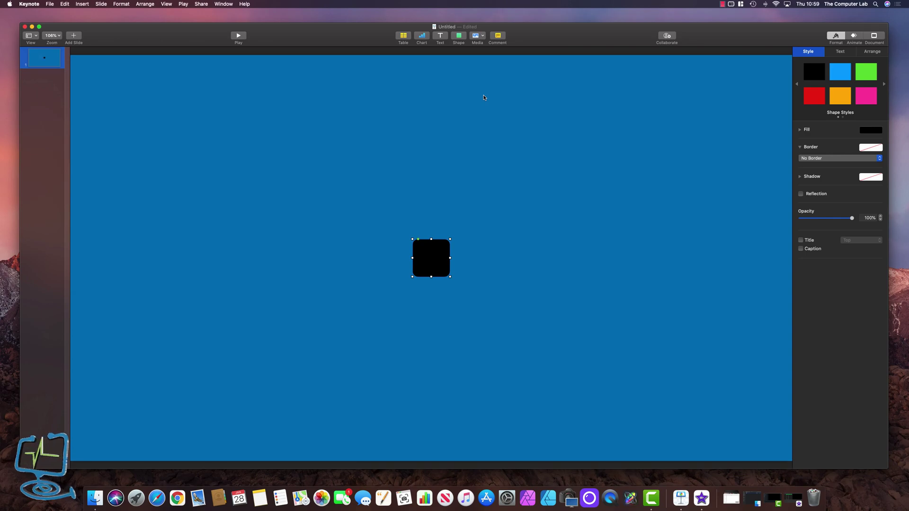
{"action": "left_click", "coordinate": [460, 35]}
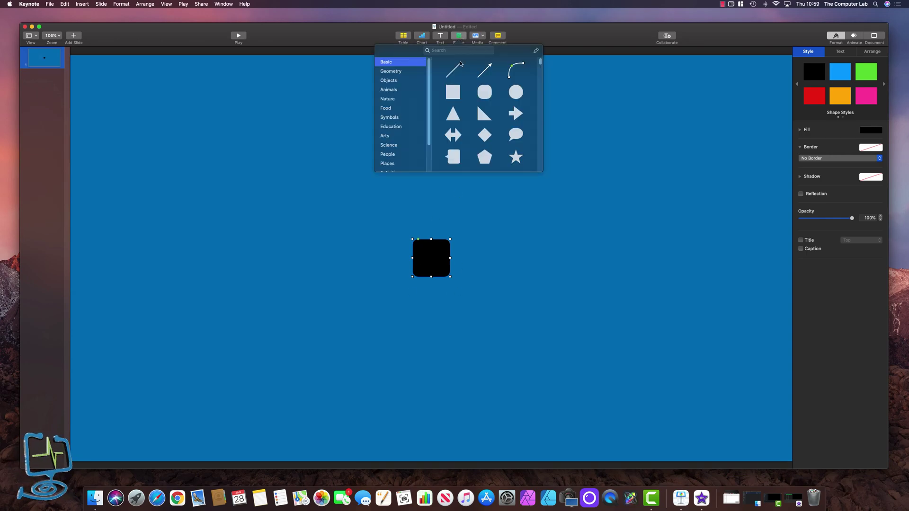
{"action": "left_click", "coordinate": [440, 250]}
Stretch the rounded shape into a wide bar of about 1119 × 275 pt and position it at about X 281, Y 248 pt
{"action": "left_click_drag", "start_coordinate": [450, 257], "coordinate": [661, 258]}
{"action": "left_click_drag", "start_coordinate": [523, 266], "coordinate": [407, 287]}
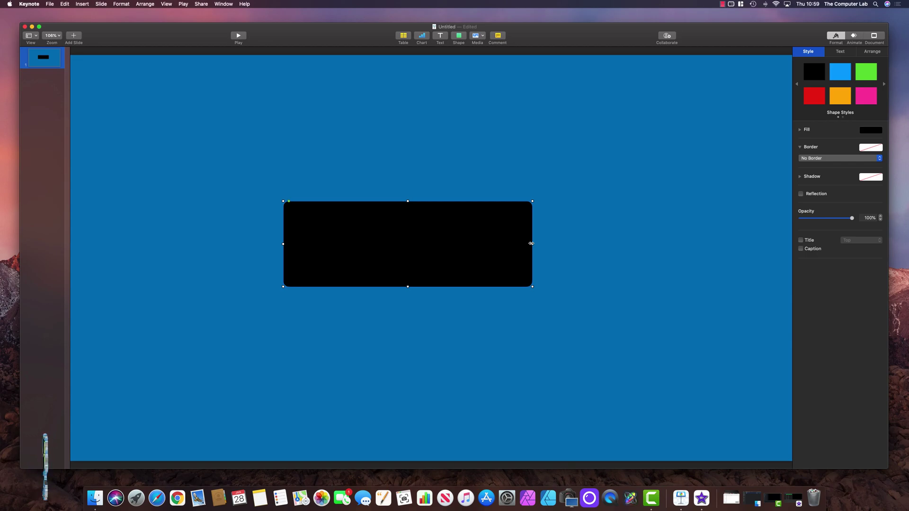
{"action": "left_click_drag", "start_coordinate": [531, 243], "coordinate": [600, 244]}
{"action": "left_click_drag", "start_coordinate": [493, 250], "coordinate": [485, 234]}
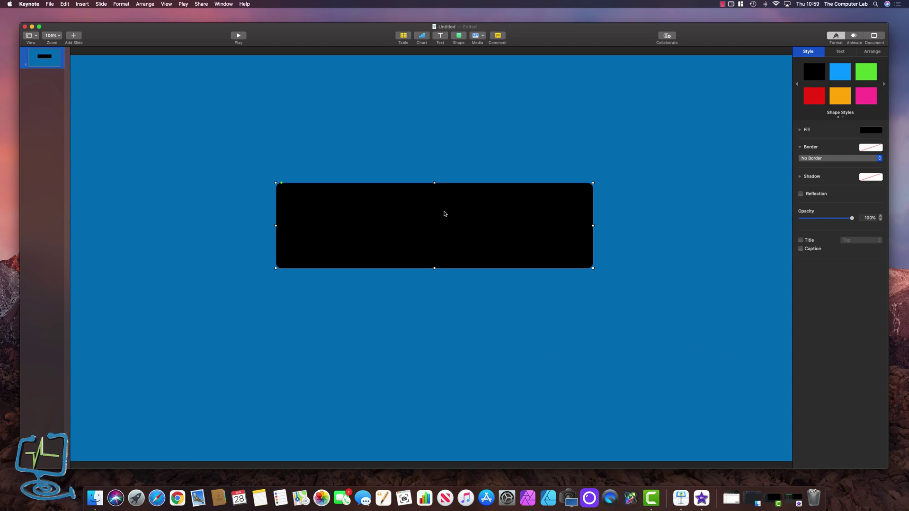
{"action": "left_click_drag", "start_coordinate": [507, 229], "coordinate": [440, 192]}
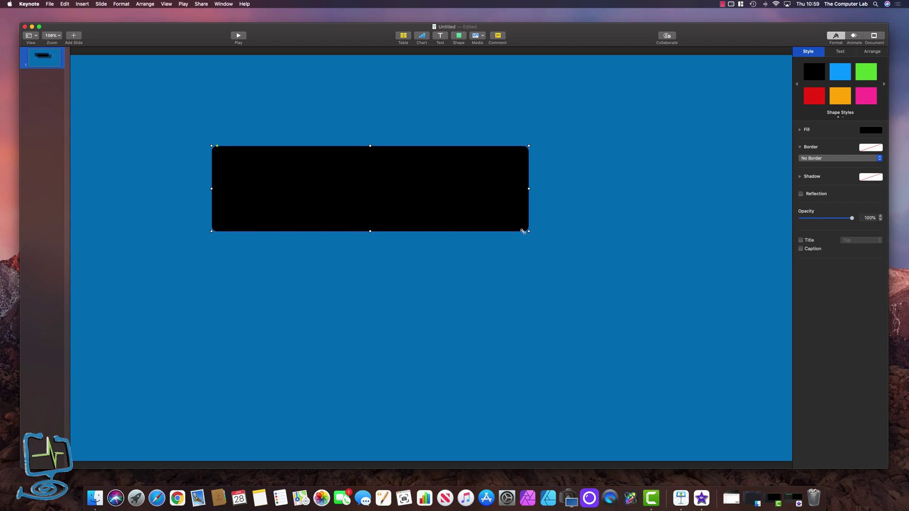
{"action": "left_click_drag", "start_coordinate": [529, 231], "coordinate": [632, 249]}
{"action": "left_click_drag", "start_coordinate": [487, 194], "coordinate": [481, 197]}
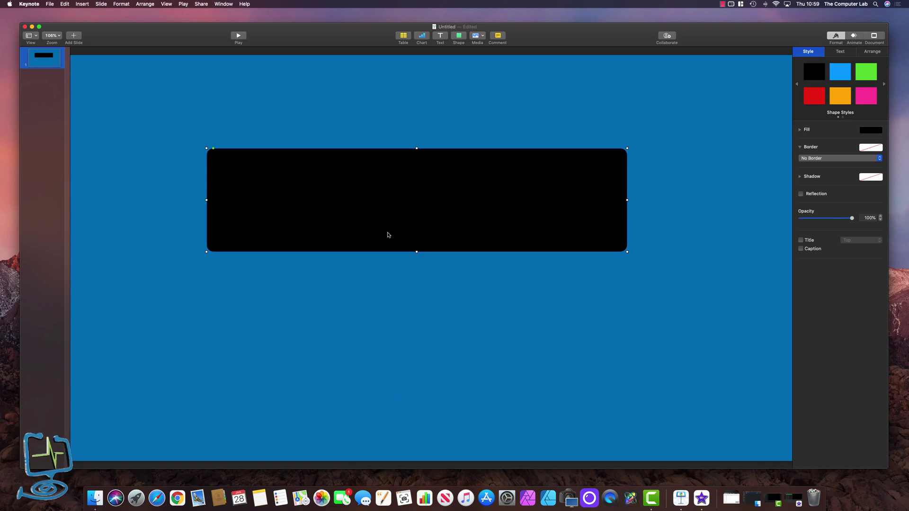
{"action": "left_click_drag", "start_coordinate": [422, 218], "coordinate": [411, 218]}
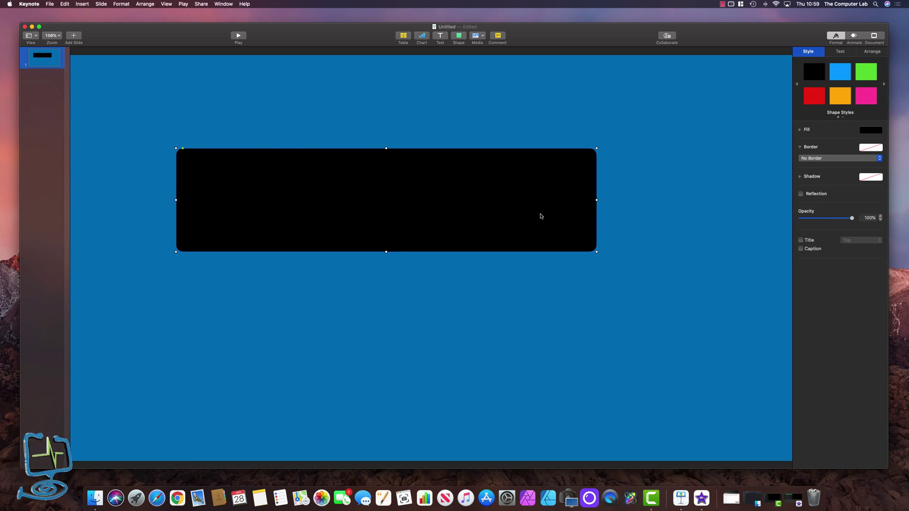
Apply the red shape style to the rounded rectangle and set its corner radius to 42 pt
{"action": "left_click", "coordinate": [814, 96]}
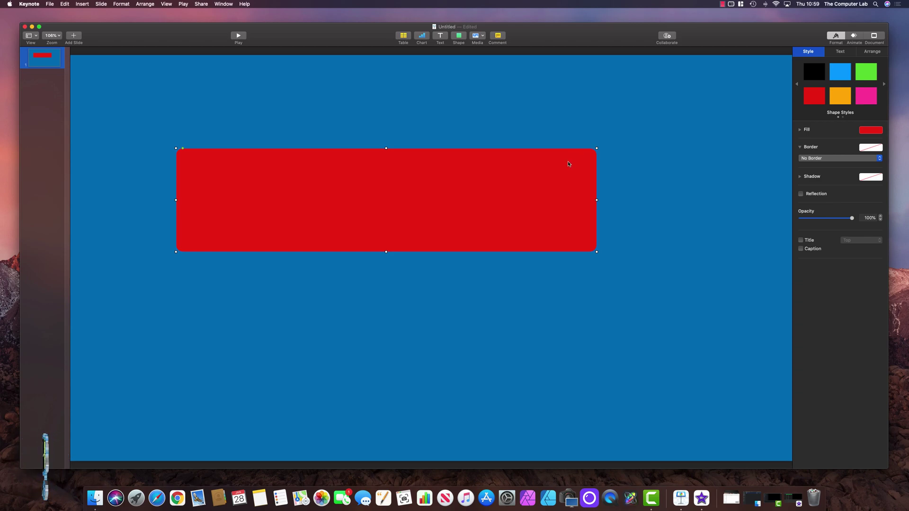
{"action": "left_click", "coordinate": [844, 54]}
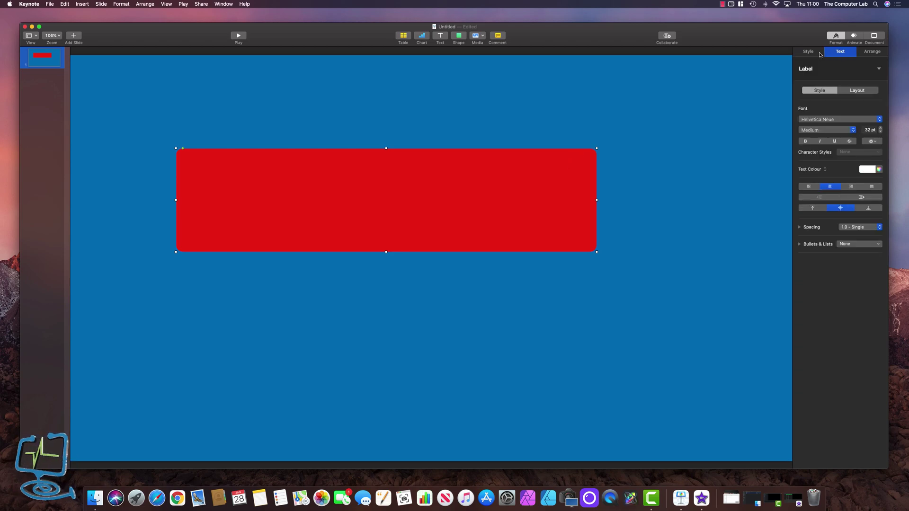
{"action": "left_click", "coordinate": [814, 55]}
{"action": "left_click", "coordinate": [845, 54]}
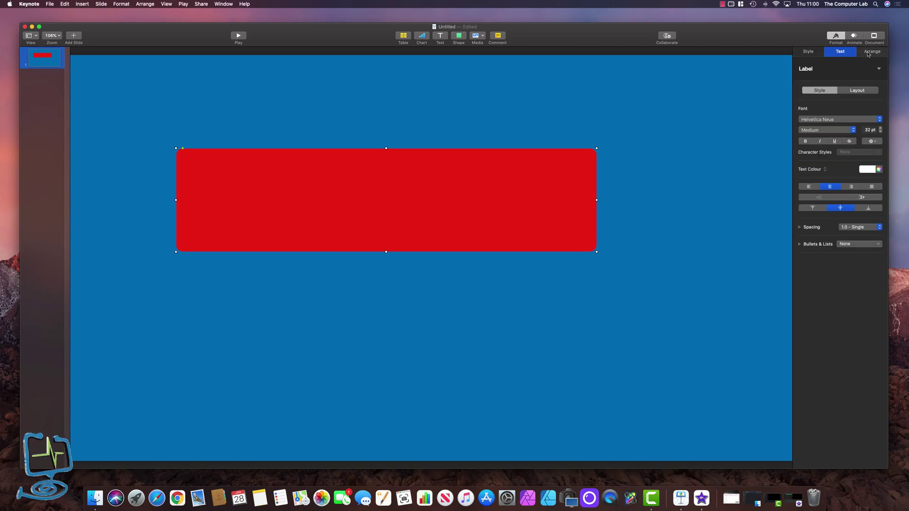
{"action": "left_click", "coordinate": [869, 53]}
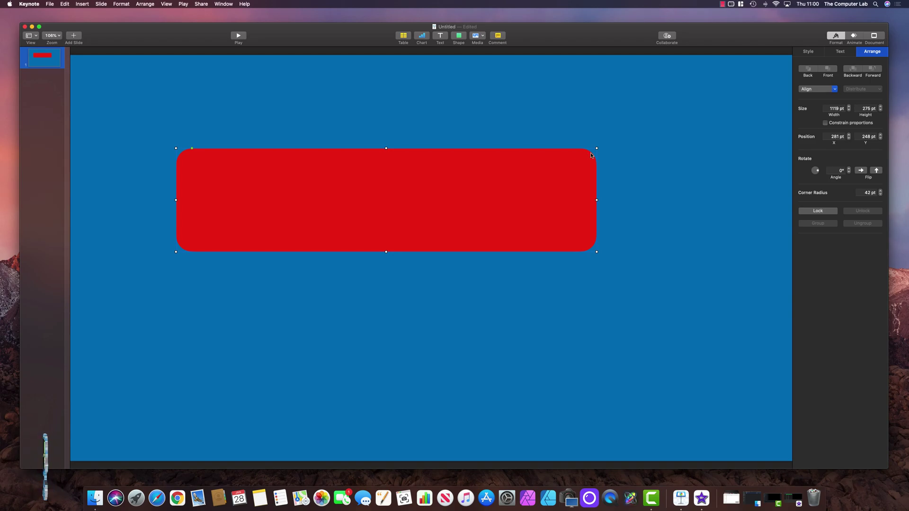
Insert a basic triangle and place it inside the left end of the red rectangle
{"action": "left_click", "coordinate": [459, 36]}
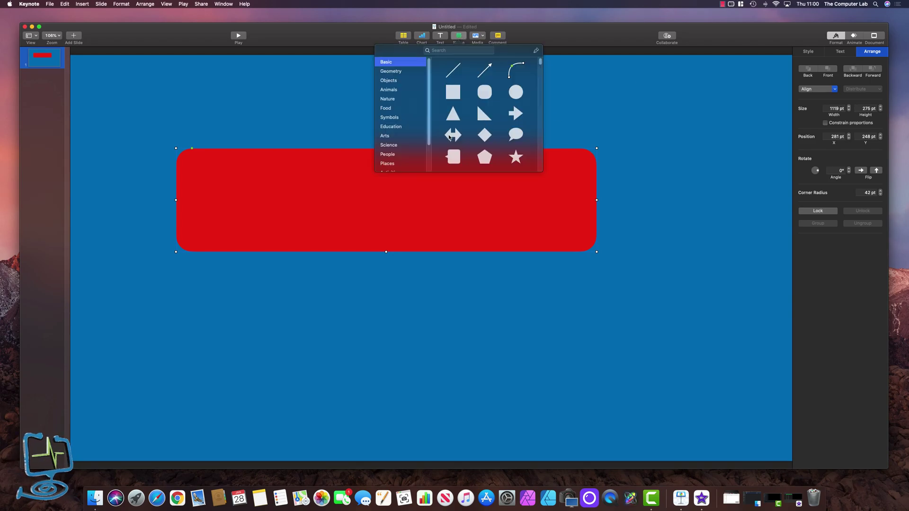
{"action": "left_click", "coordinate": [453, 115]}
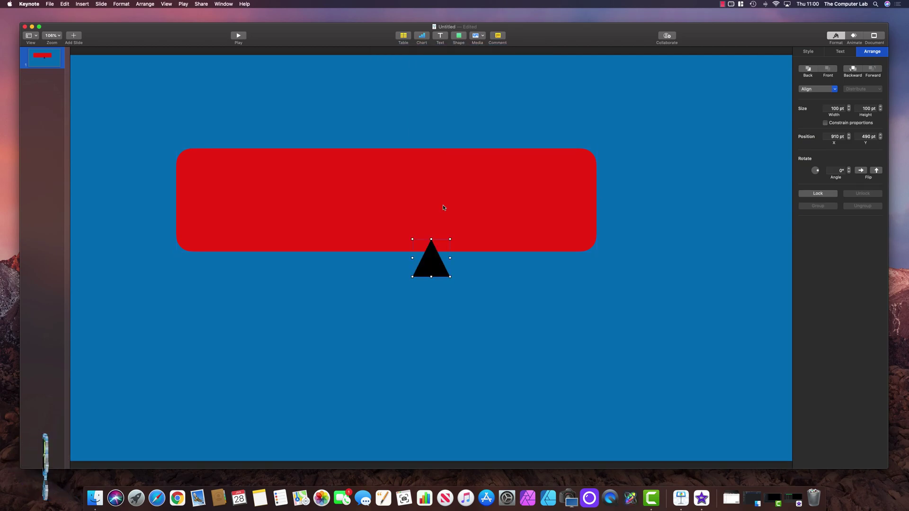
{"action": "left_click_drag", "start_coordinate": [436, 264], "coordinate": [214, 209]}
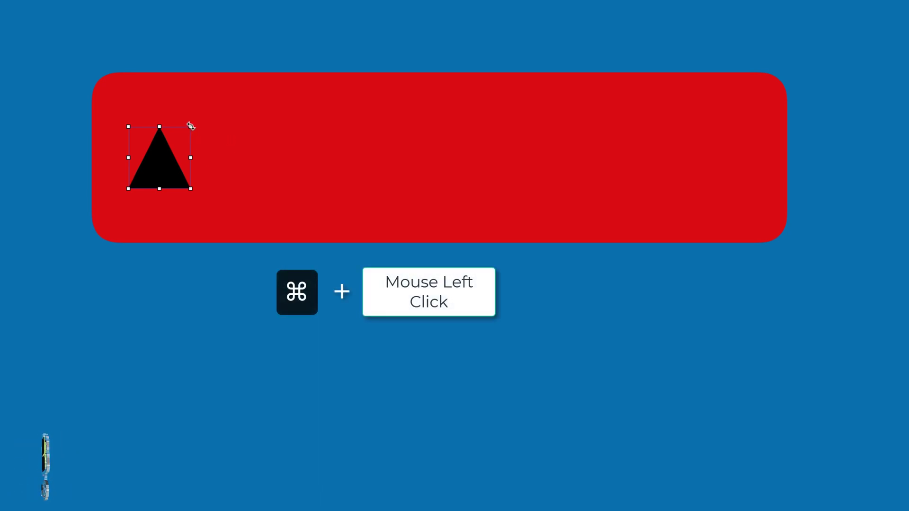
Rotate the triangle to point right like a play symbol, with its angle set to exactly 270°
{"action": "left_click_drag", "start_coordinate": [190, 126], "coordinate": [244, 227]}
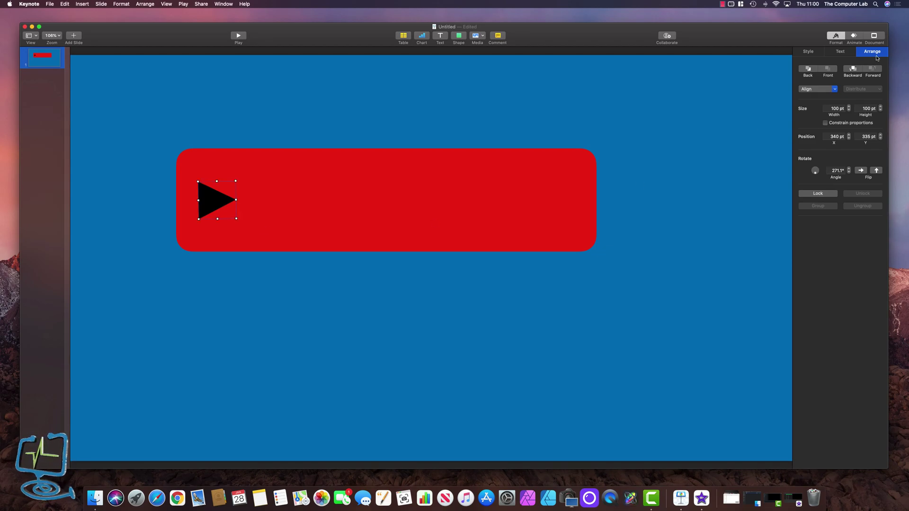
{"action": "left_click", "coordinate": [835, 171]}
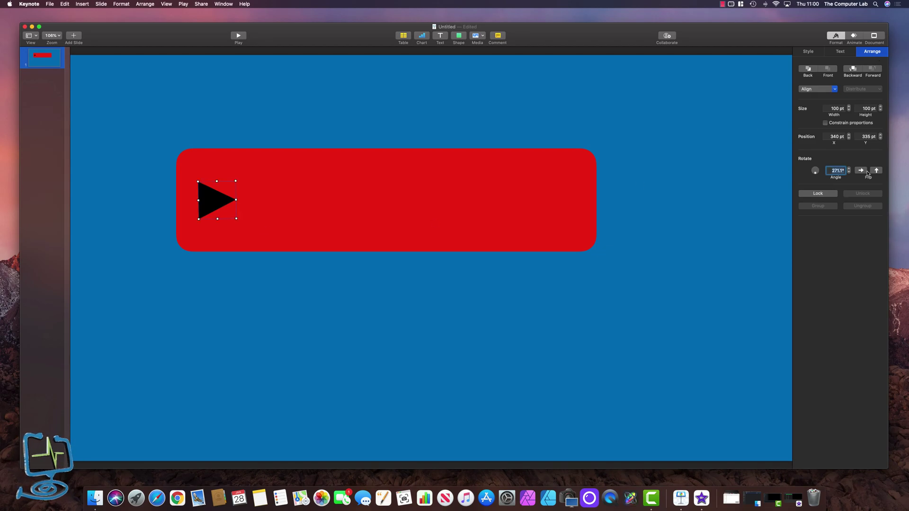
{"action": "type", "text": "270"}
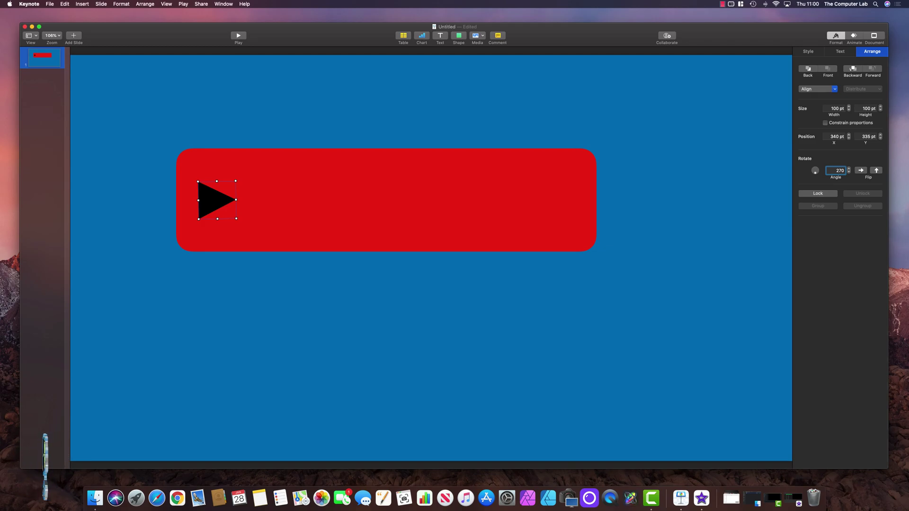
{"action": "key", "text": "Return"}
Enlarge the triangle to about 176 × 157 pt and position it at about X 337, Y 298 pt within the red rectangle
{"action": "left_click_drag", "start_coordinate": [216, 202], "coordinate": [212, 185]}
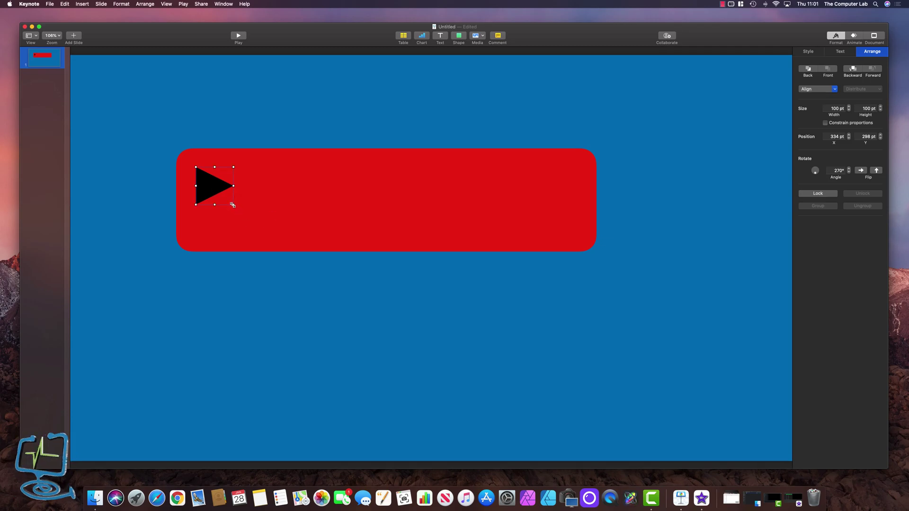
{"action": "key", "text": "shift"}
{"action": "left_click_drag", "start_coordinate": [232, 204], "coordinate": [265, 233]}
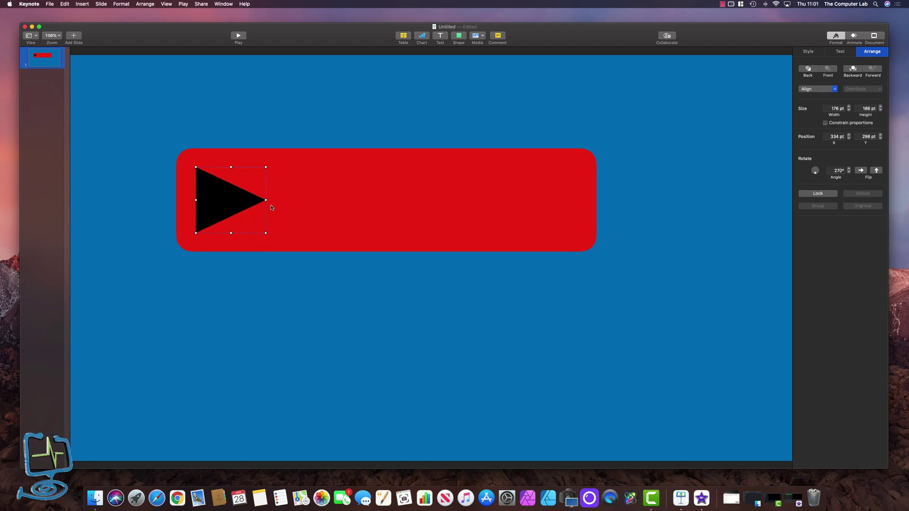
{"action": "left_click_drag", "start_coordinate": [266, 200], "coordinate": [225, 200]}
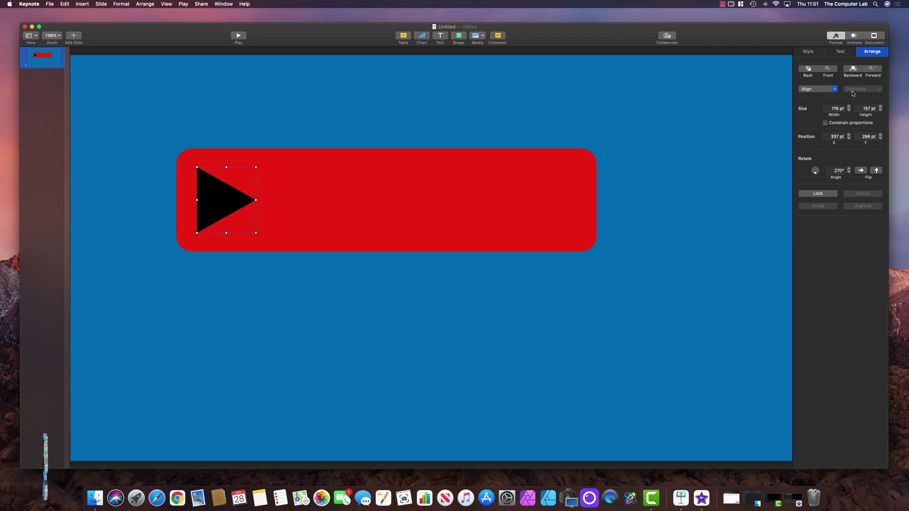
Change the triangle's fill colour to white
{"action": "left_click", "coordinate": [814, 52]}
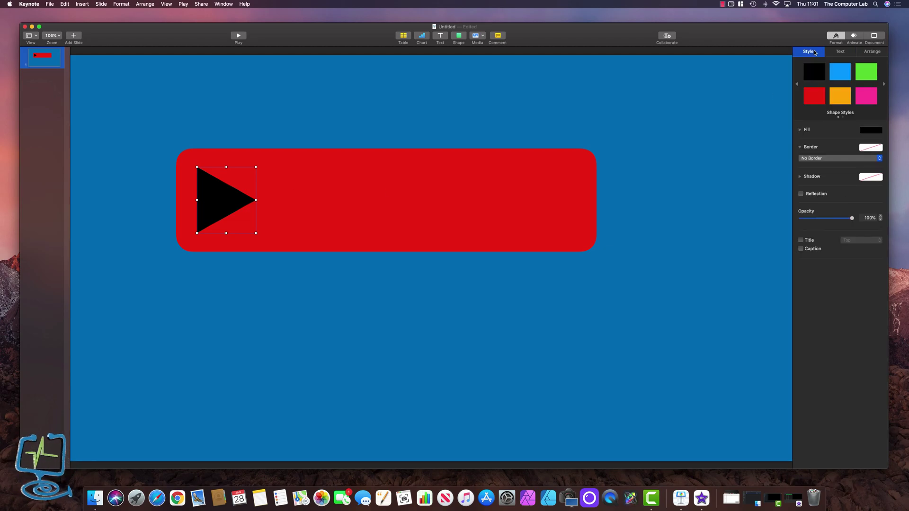
{"action": "left_click", "coordinate": [878, 132]}
{"action": "left_click", "coordinate": [830, 195]}
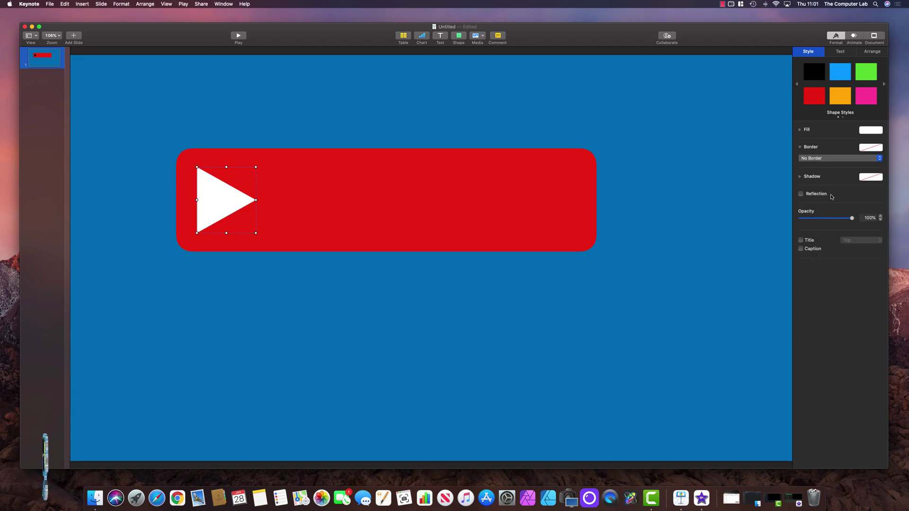
Add a text box and place it across the red rectangle's free area beside the white triangle, about 742 pt wide
{"action": "left_click", "coordinate": [290, 205]}
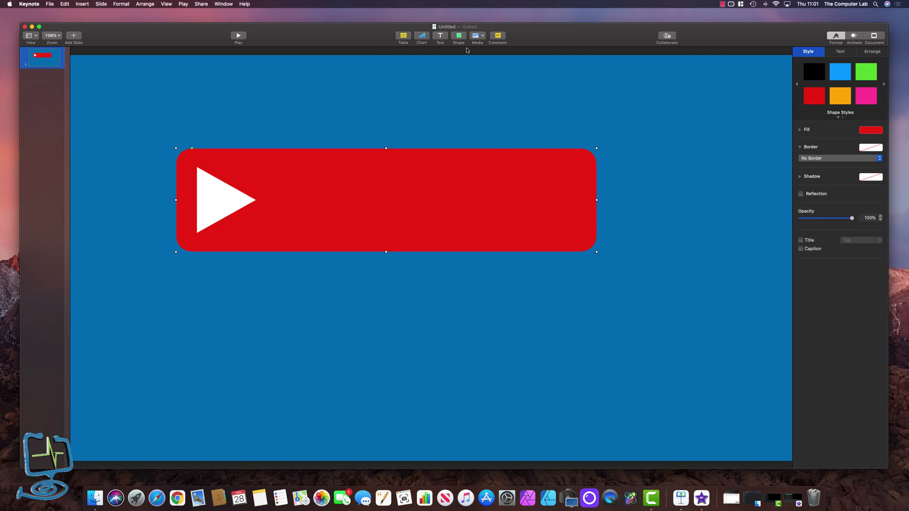
{"action": "left_click", "coordinate": [442, 36]}
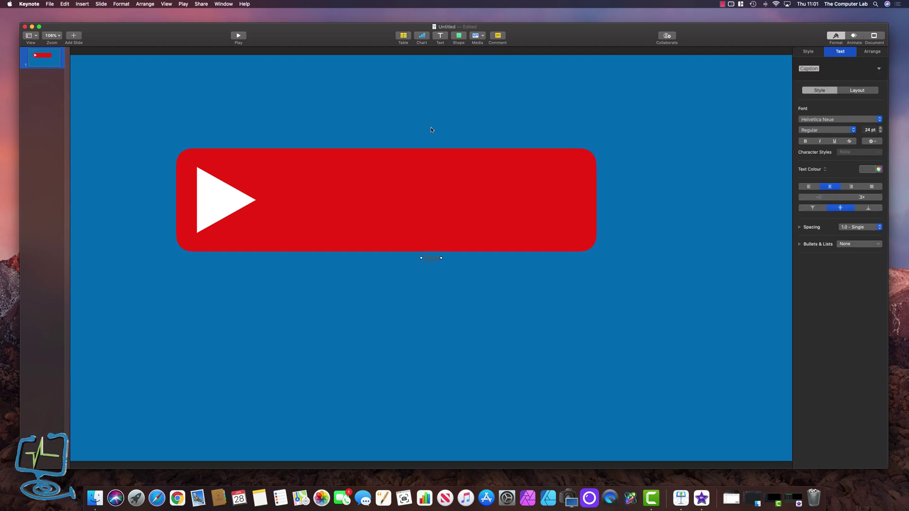
{"action": "left_click_drag", "start_coordinate": [434, 258], "coordinate": [571, 203]}
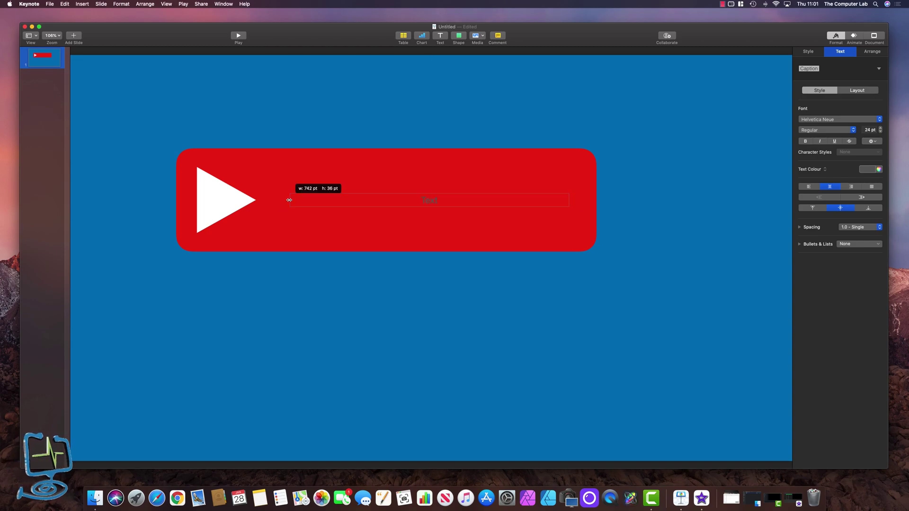